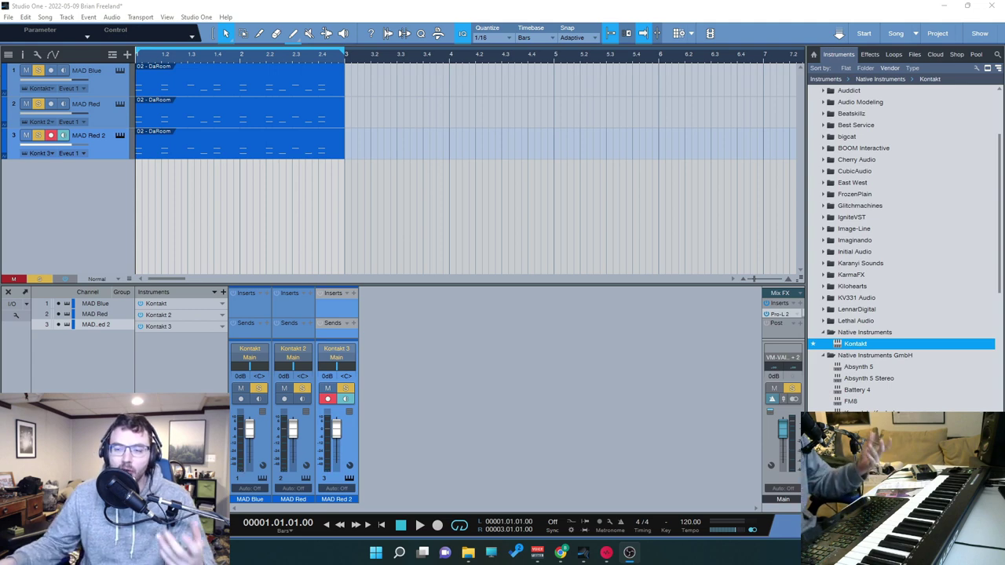
- Open MAD Blue's Kontakt instrument on its drum kit overview page, then close it
{"action": "left_click", "coordinate": [121, 71]}
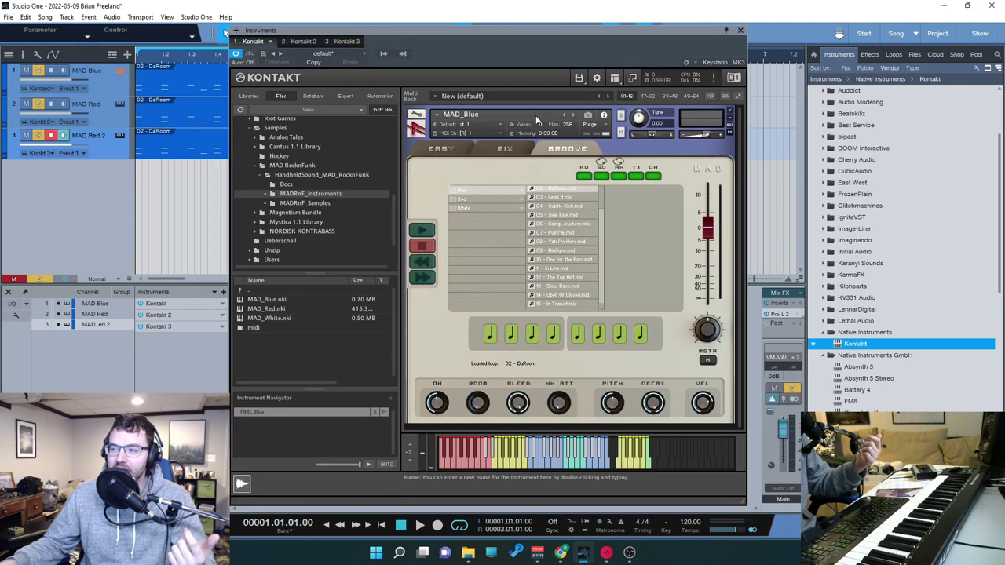
{"action": "left_click", "coordinate": [451, 150]}
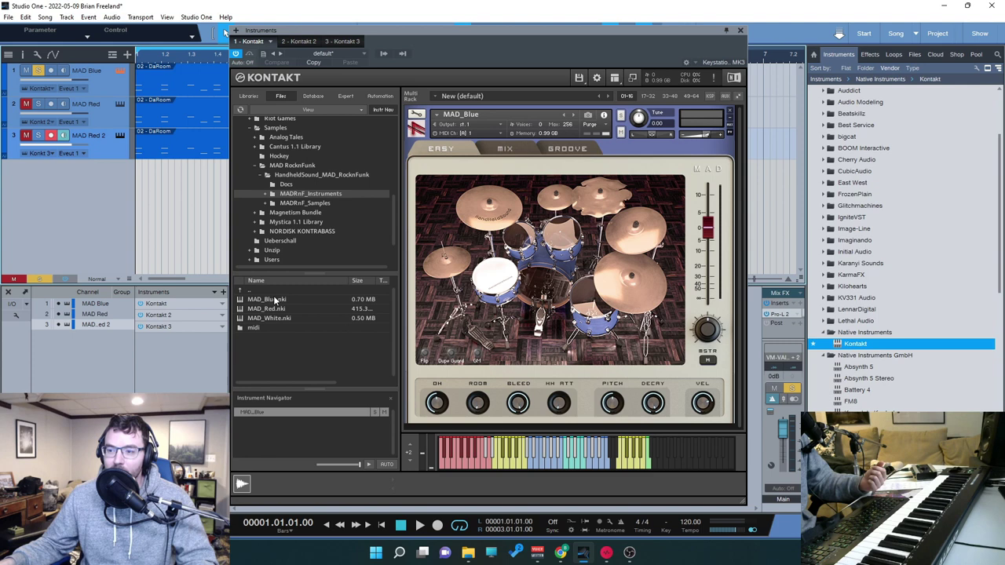
{"action": "left_click_drag", "start_coordinate": [494, 29], "coordinate": [493, 14]}
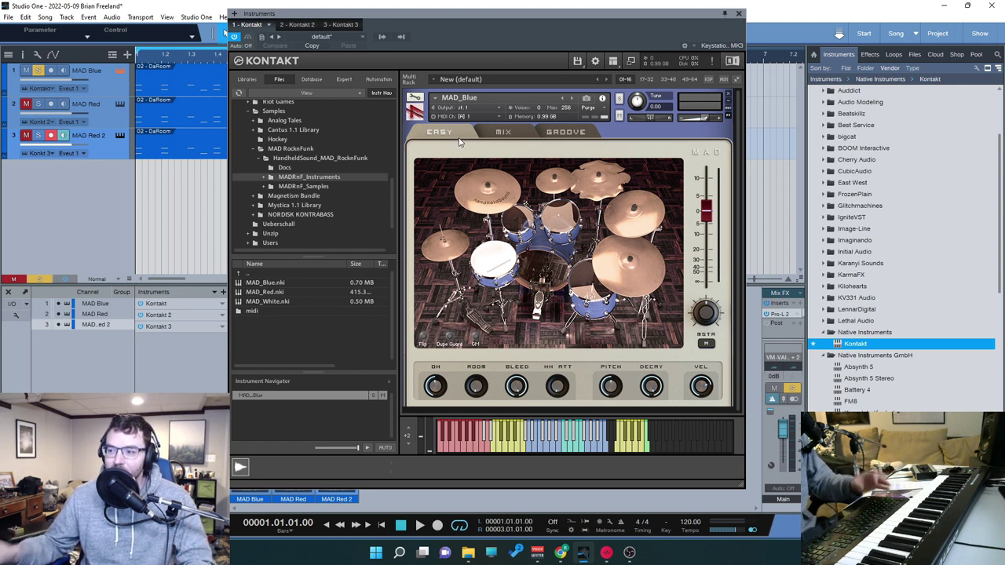
{"action": "left_click", "coordinate": [739, 13]}
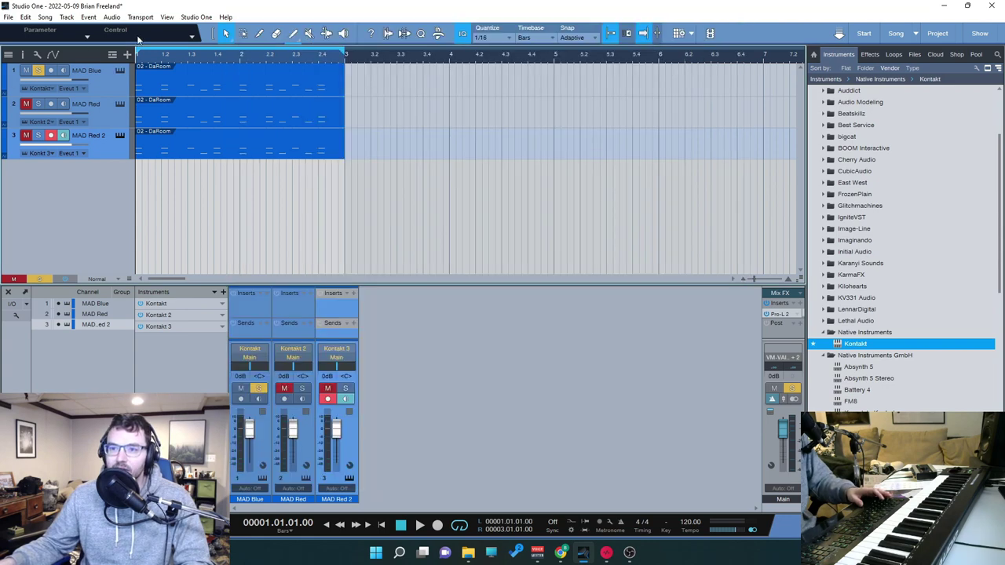
- Reopen MAD_Blue in Kontakt and preview its Mix page snapshots before returning to Easy
{"action": "left_click", "coordinate": [121, 72]}
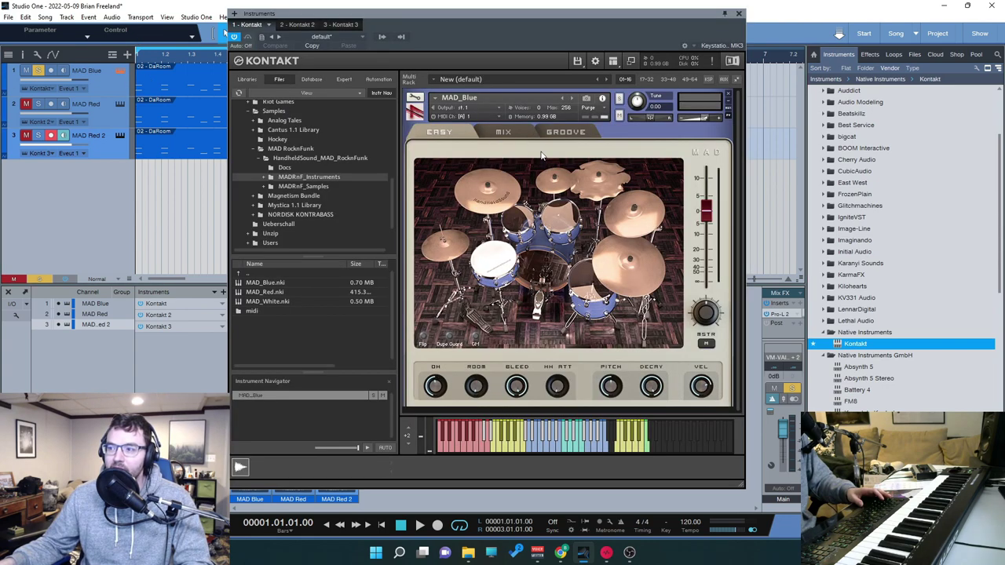
{"action": "left_click", "coordinate": [119, 103]}
{"action": "left_click", "coordinate": [109, 88]}
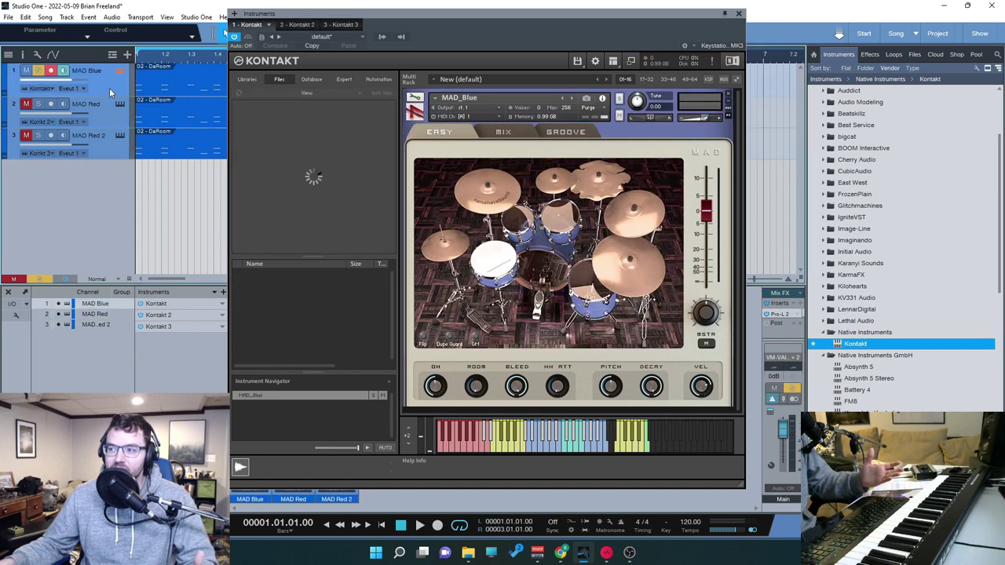
{"action": "left_click", "coordinate": [506, 132]}
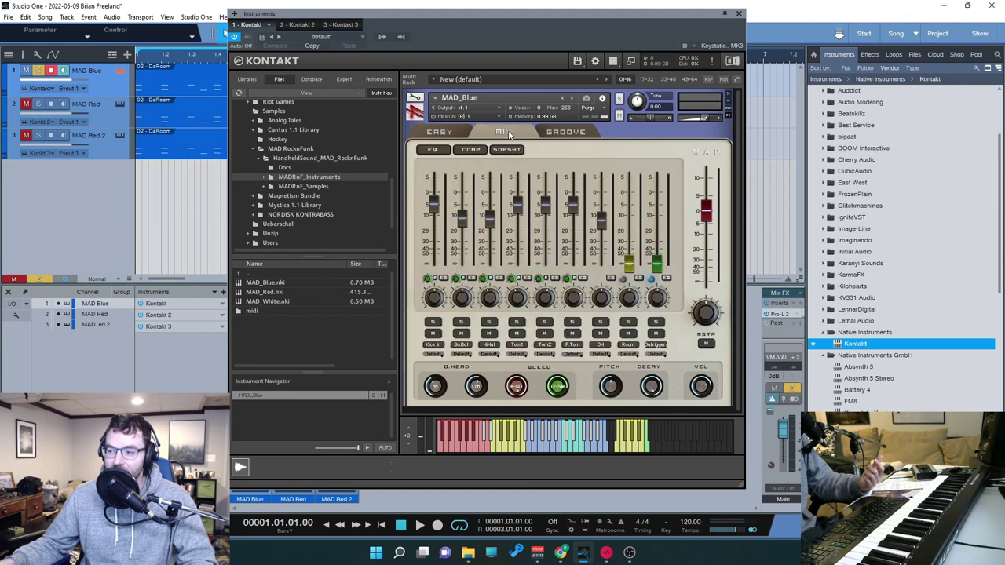
{"action": "left_click", "coordinate": [509, 150]}
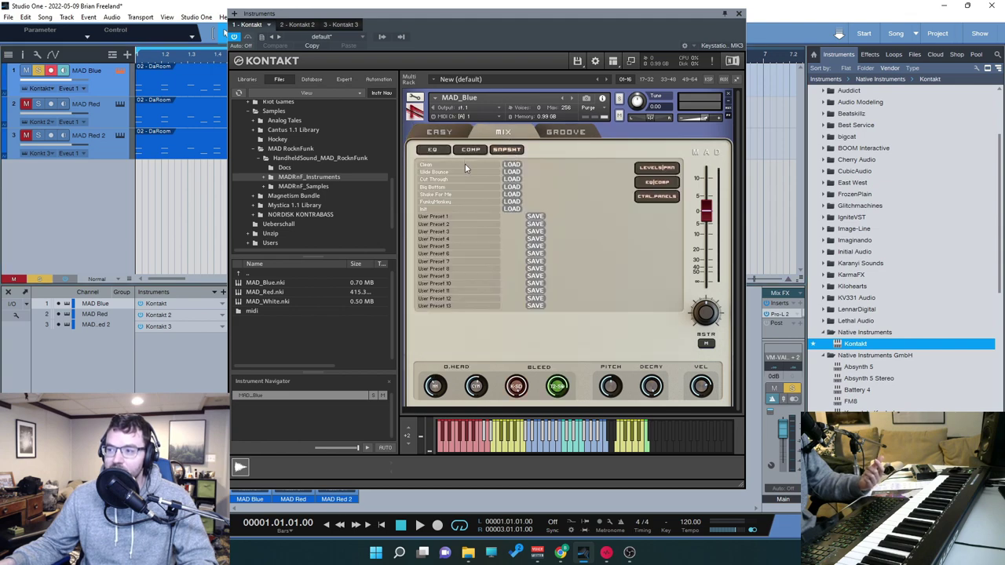
{"action": "left_click", "coordinate": [440, 132]}
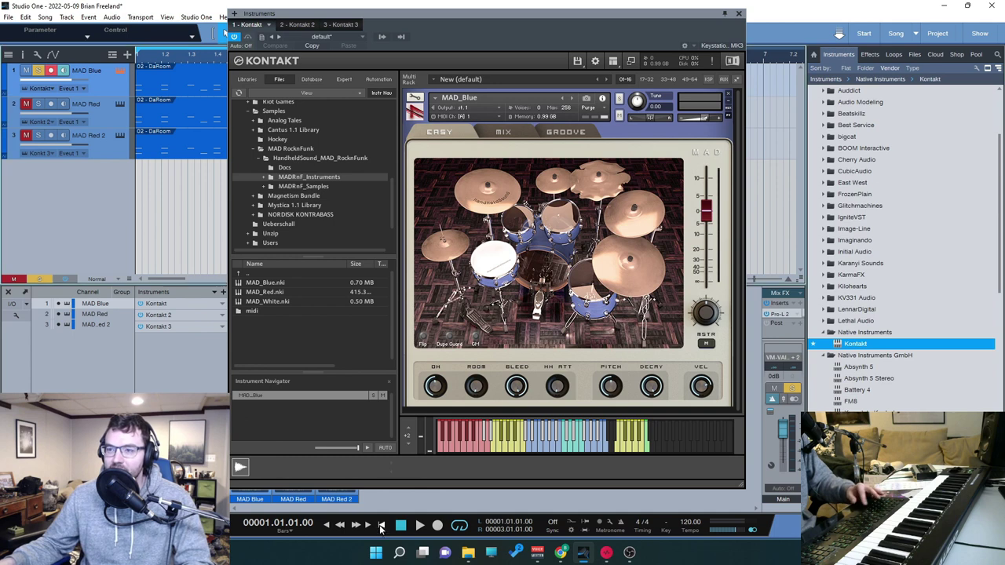
- Bring up MAD_Blue's groove loop browser while the song plays
{"action": "left_click", "coordinate": [576, 132]}
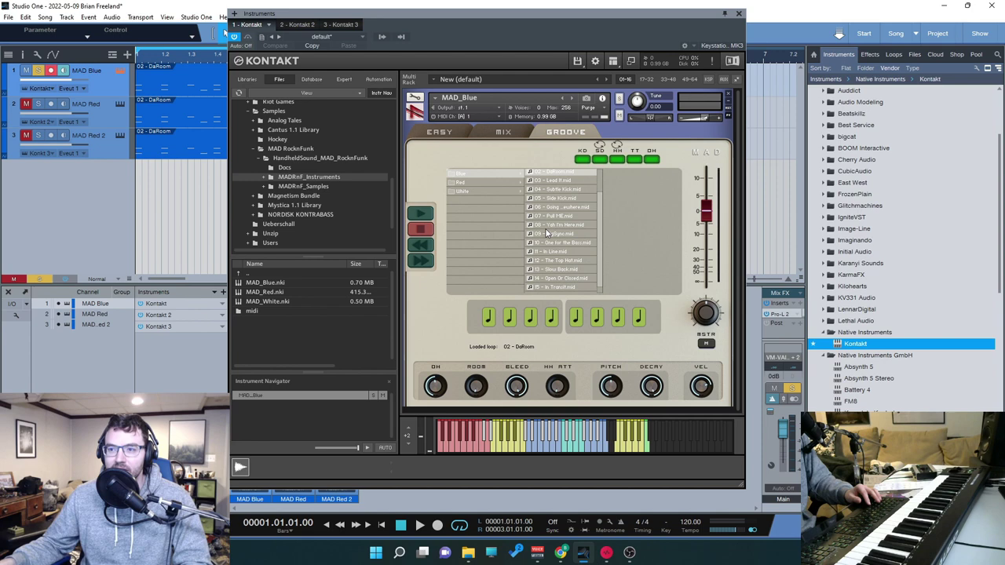
{"action": "left_click", "coordinate": [421, 526]}
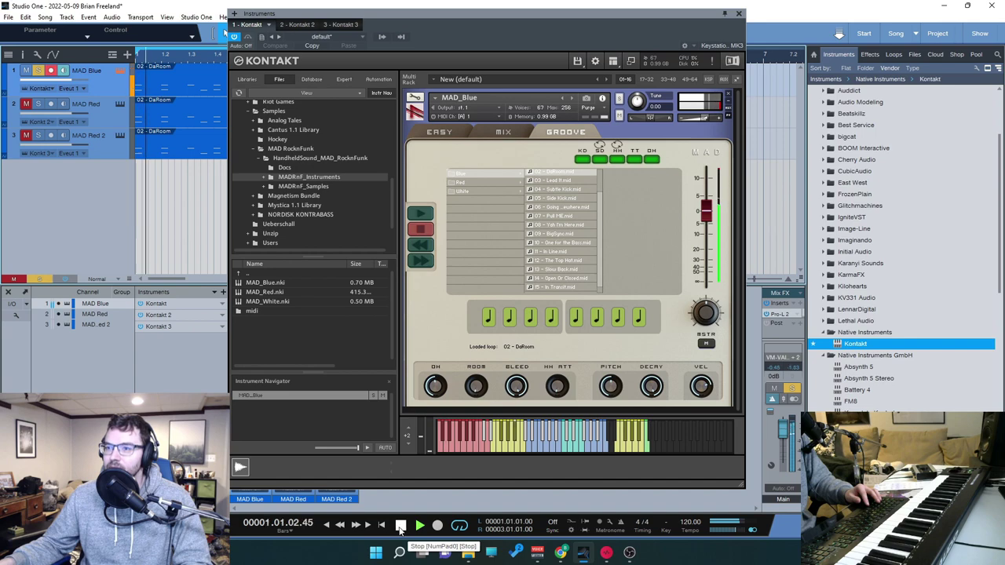
{"action": "left_click_drag", "start_coordinate": [581, 14], "coordinate": [706, 14]}
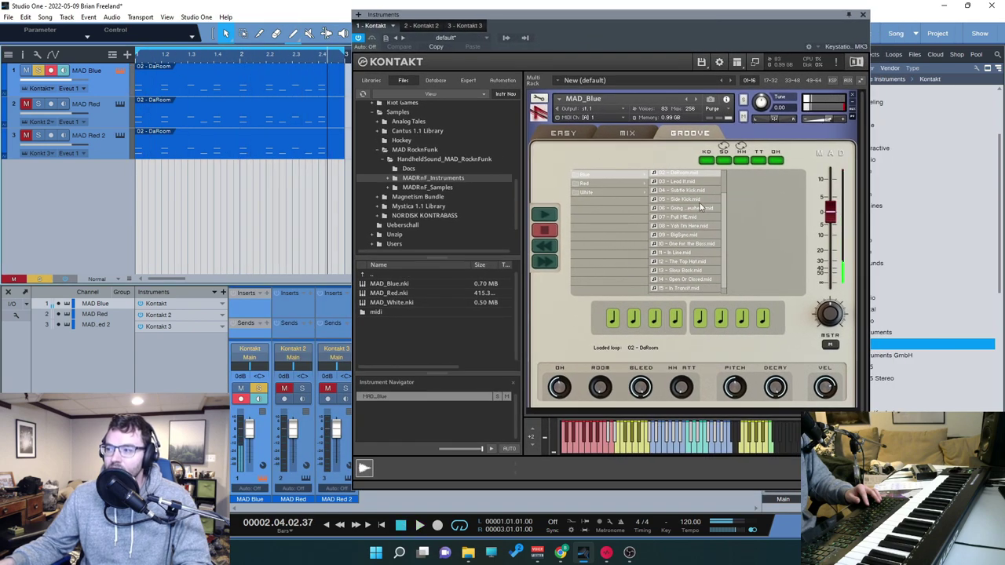
{"action": "scroll", "coordinate": [726, 194], "scroll_direction": "up", "scroll_amount": 2}
{"action": "scroll", "coordinate": [726, 195], "scroll_direction": "down", "scroll_amount": 2}
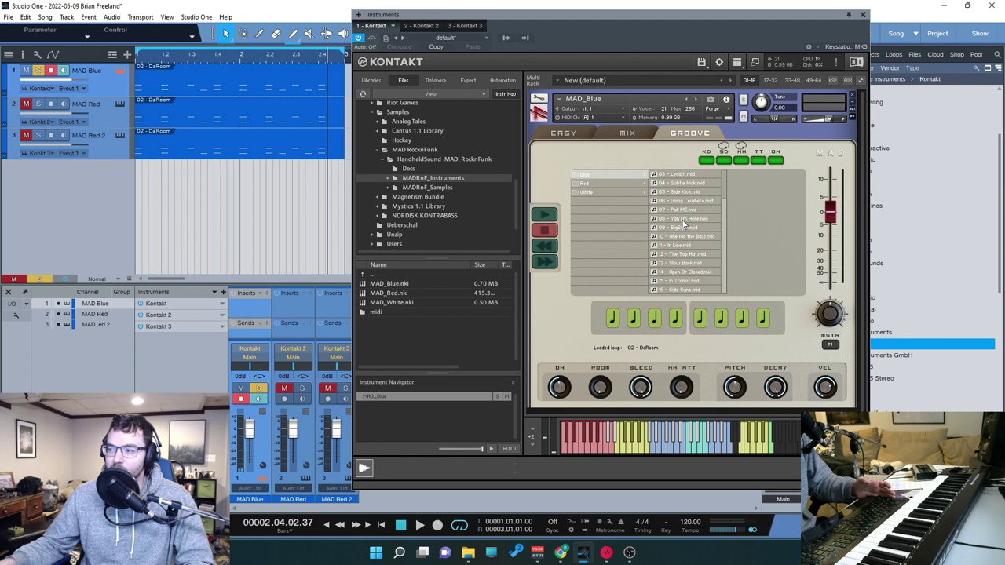
- Load groove 08 - Yah I'm Here, rewind the song, and stop the groove
{"action": "left_click", "coordinate": [682, 220]}
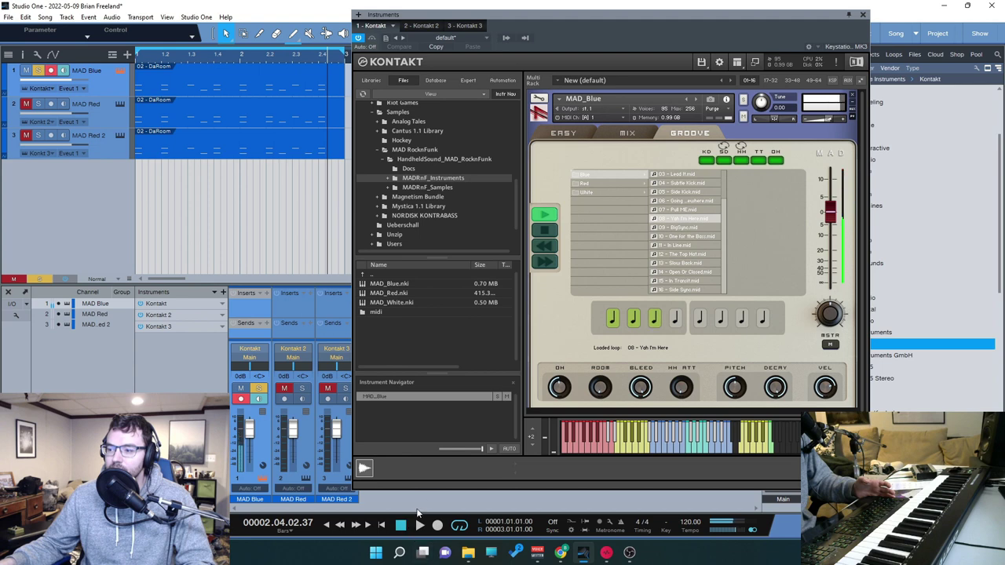
{"action": "left_click", "coordinate": [400, 526]}
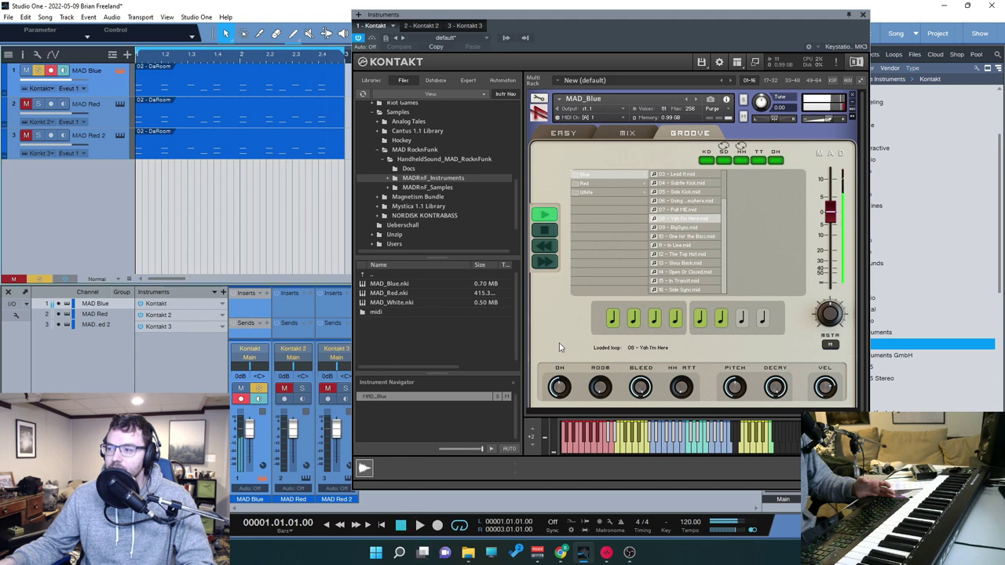
{"action": "left_click", "coordinate": [550, 230]}
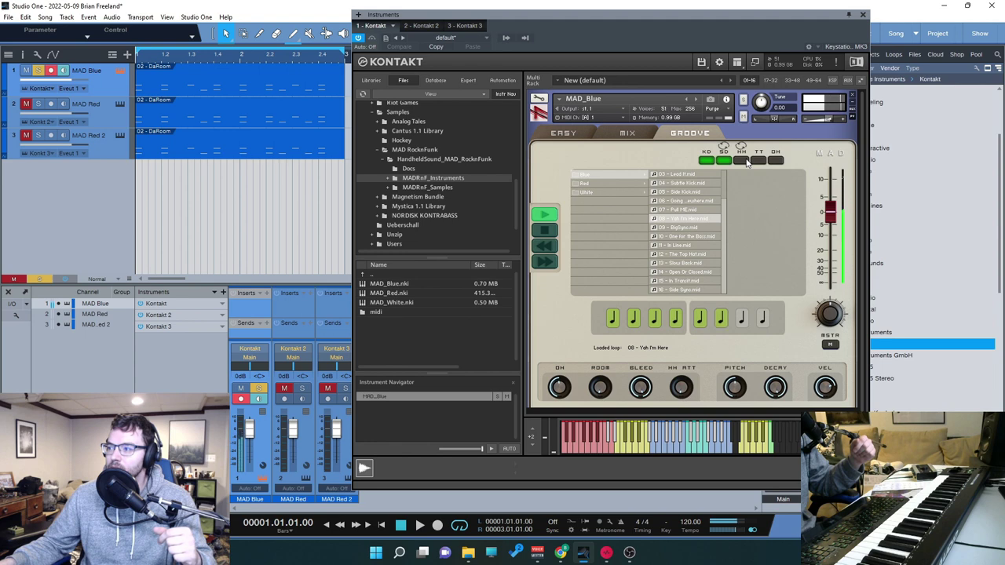
- Audition loop 08 - Yah I'm Here and place it on the MAD Blue track at bar 3
{"action": "left_click", "coordinate": [544, 231]}
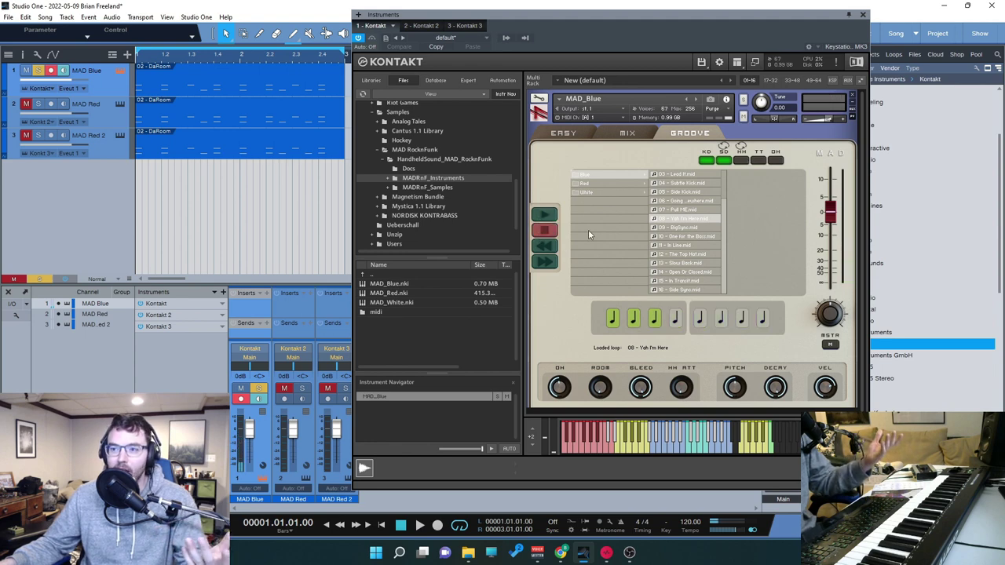
{"action": "left_click_drag", "start_coordinate": [625, 16], "coordinate": [676, 11]}
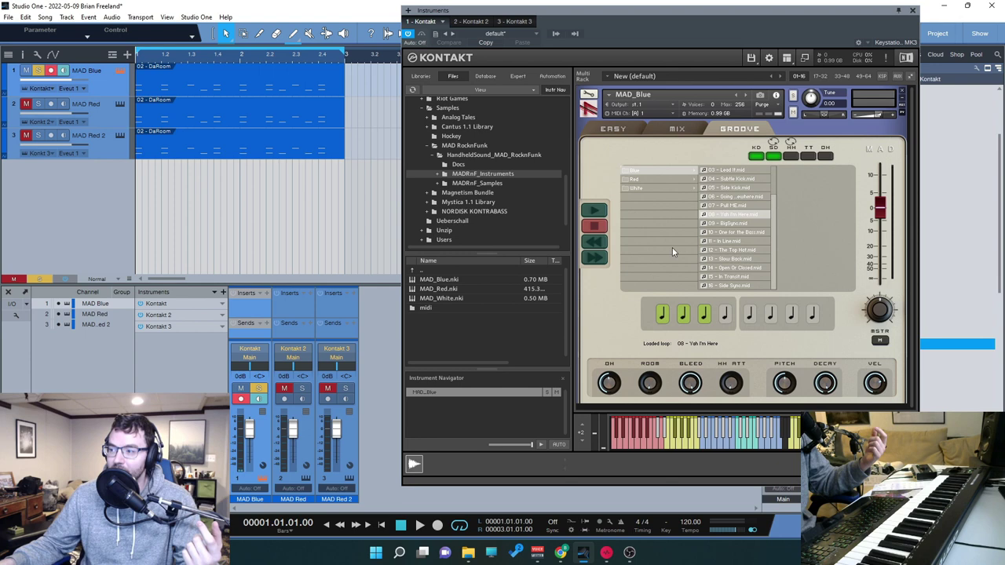
{"action": "left_click", "coordinate": [598, 212]}
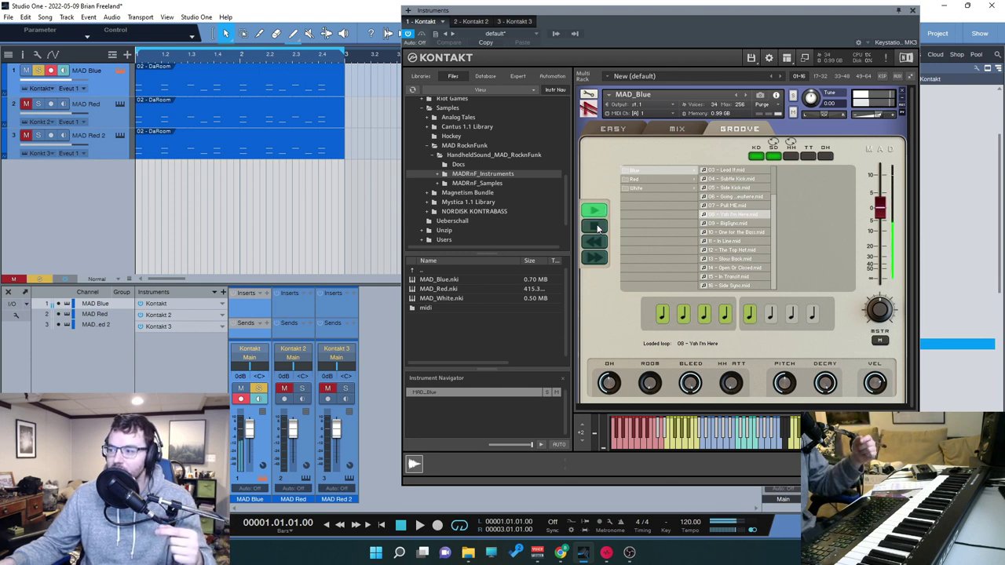
{"action": "left_click", "coordinate": [596, 227]}
{"action": "mouse_move", "coordinate": [498, 277]}
{"action": "left_mouse_down"}
{"action": "mouse_move", "coordinate": [167, 220]}
{"action": "mouse_move", "coordinate": [365, 78]}
{"action": "left_mouse_up"}
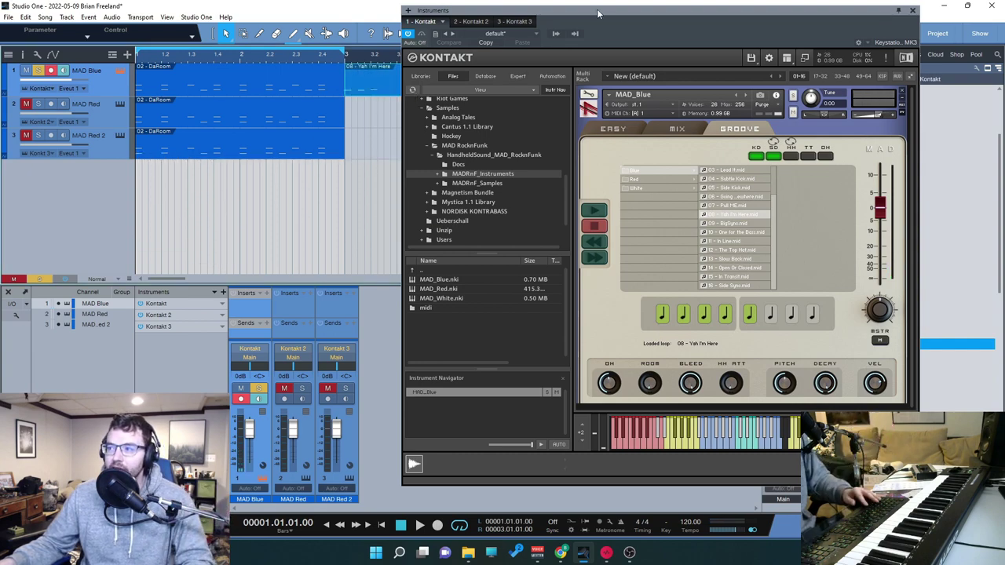
{"action": "mouse_move", "coordinate": [597, 9]}
{"action": "left_mouse_down"}
{"action": "mouse_move", "coordinate": [601, 88]}
{"action": "mouse_move", "coordinate": [622, 44]}
{"action": "left_mouse_up"}
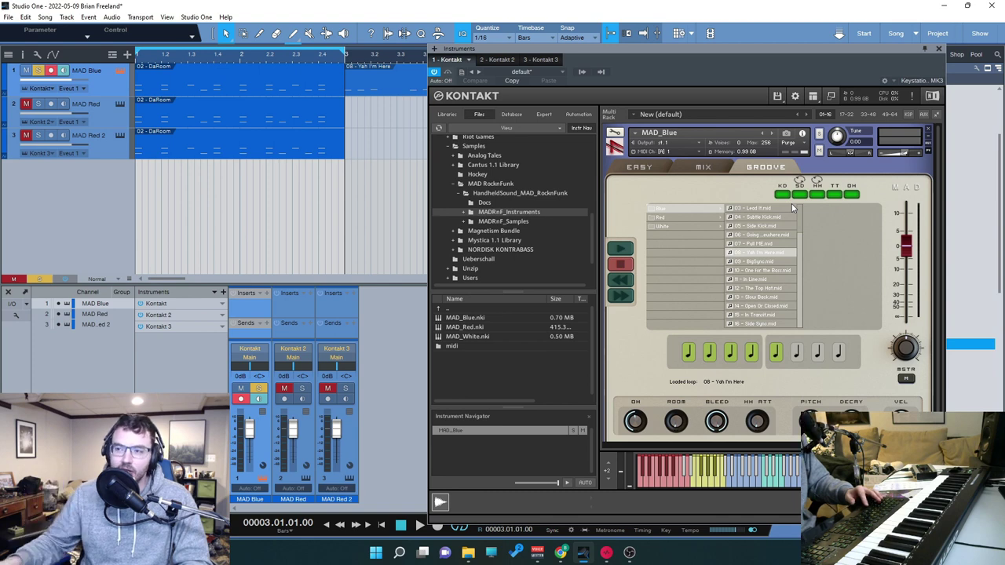
- Play the song while viewing MAD_Blue's Mix page snapshot presets like Clean and Slide Bounce
{"action": "key", "text": "space"}
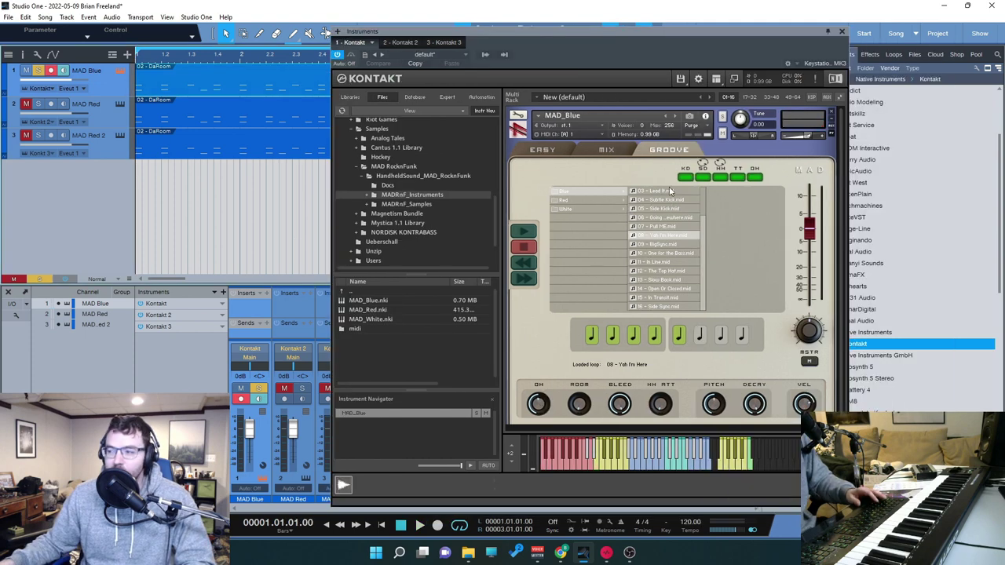
{"action": "left_click", "coordinate": [606, 149]}
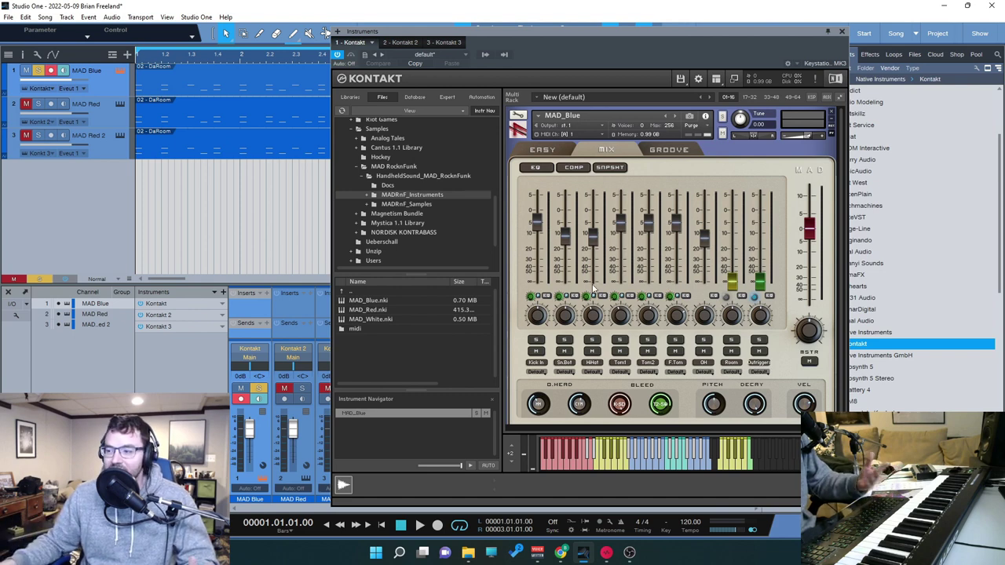
{"action": "left_click", "coordinate": [610, 167]}
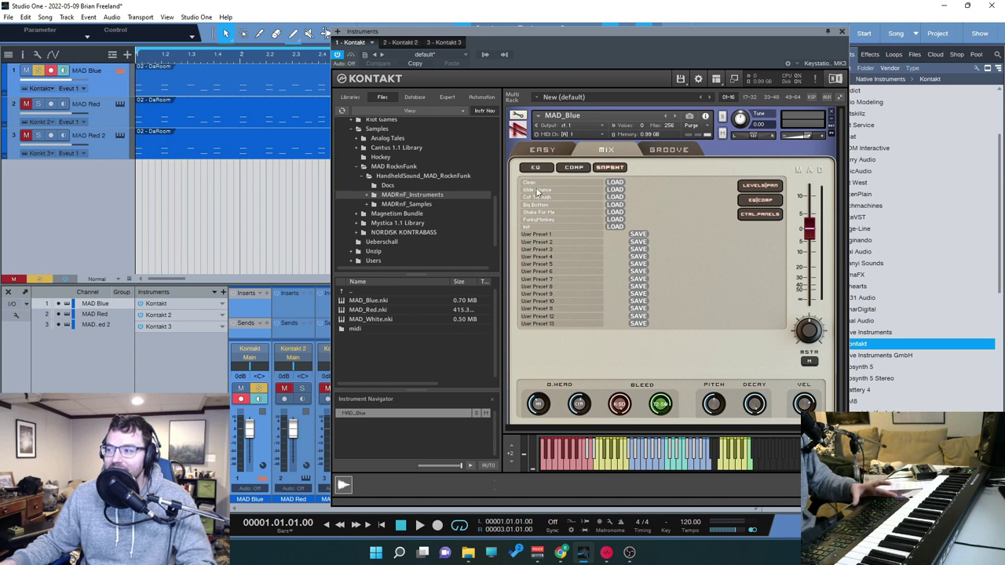
{"action": "key", "text": "space"}
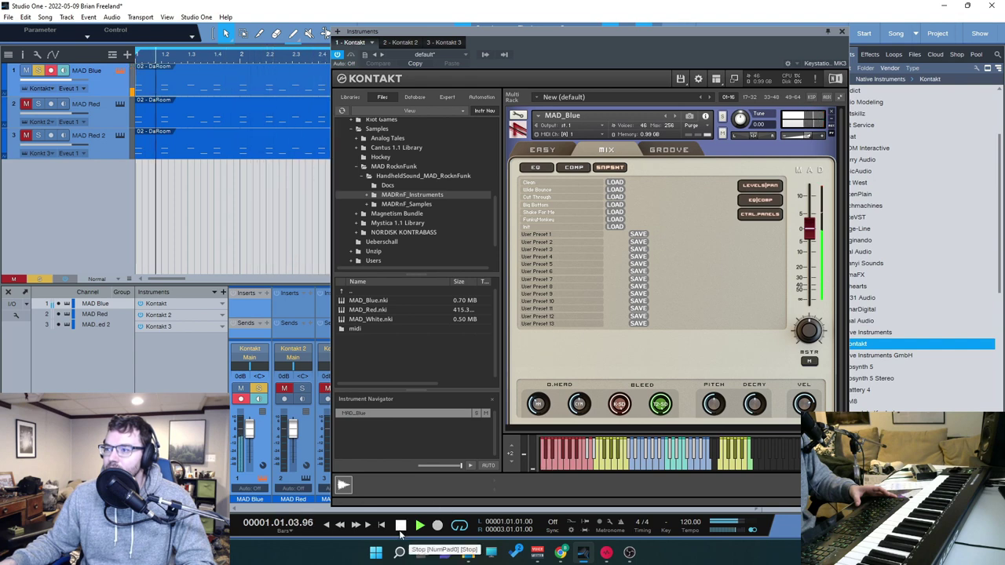
- Stop the song and load groove loop 13 - Slow Back on MAD_Blue
{"action": "left_click", "coordinate": [401, 527]}
{"action": "left_click_drag", "start_coordinate": [703, 41], "coordinate": [666, 41]}
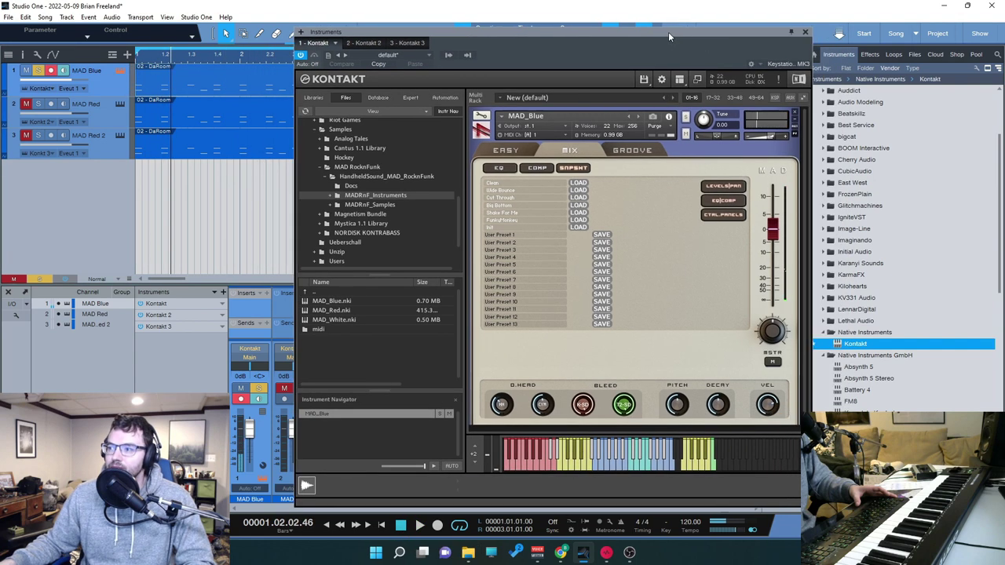
{"action": "left_click", "coordinate": [631, 150]}
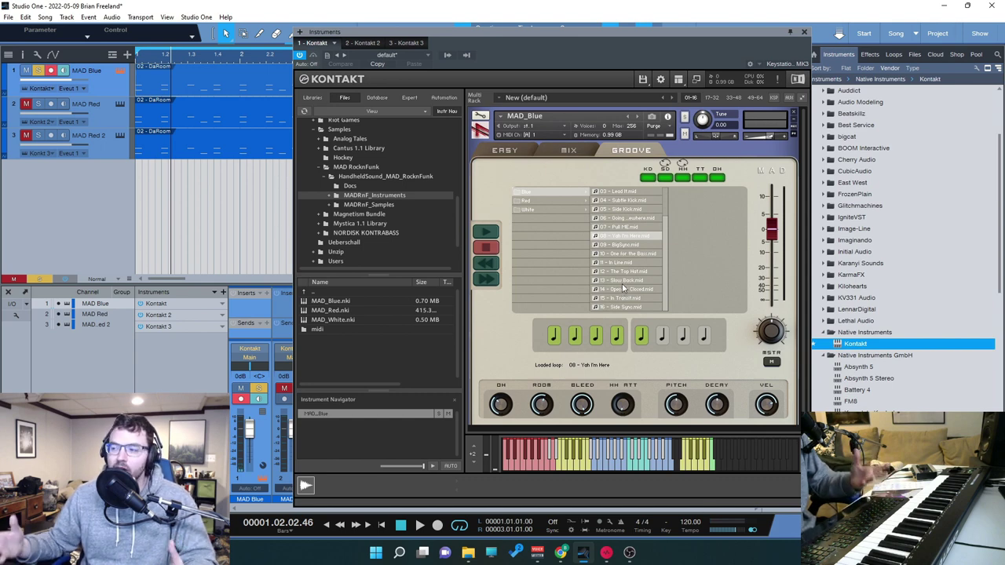
{"action": "left_click", "coordinate": [652, 281]}
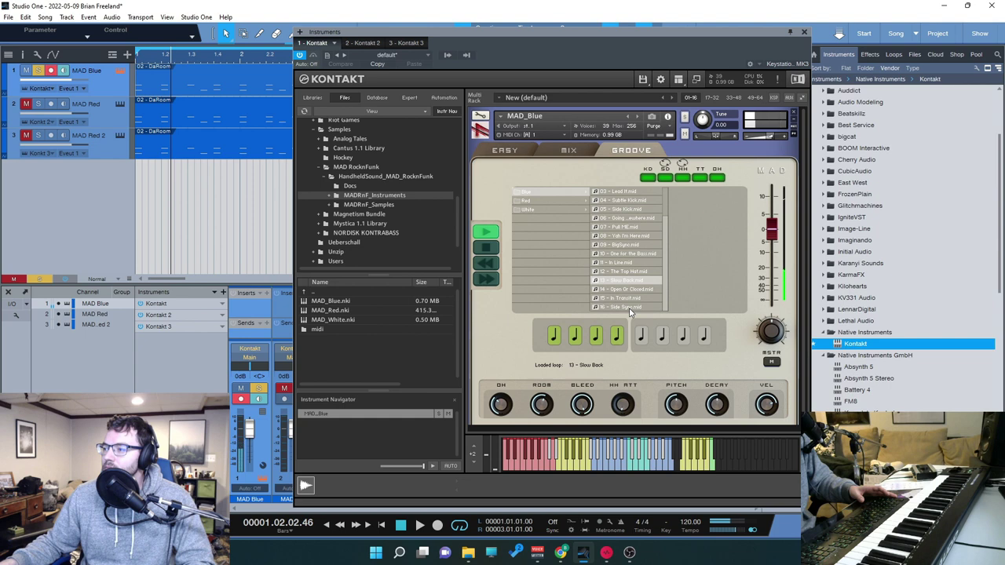
- Load loop 16 - Side Sync, stop it, and browse the Red library's Funk and Rock folders
{"action": "left_click", "coordinate": [629, 309]}
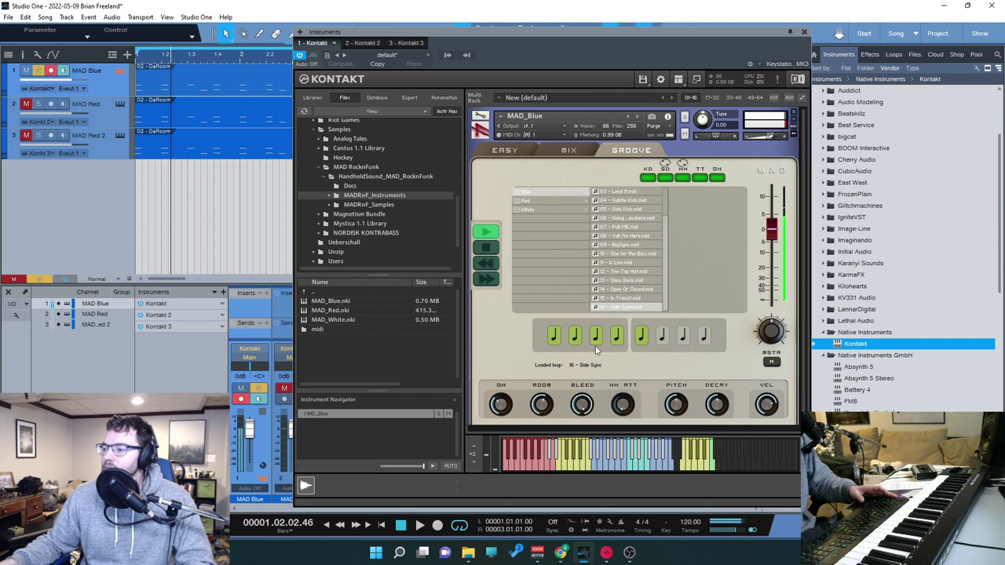
{"action": "left_click", "coordinate": [485, 247]}
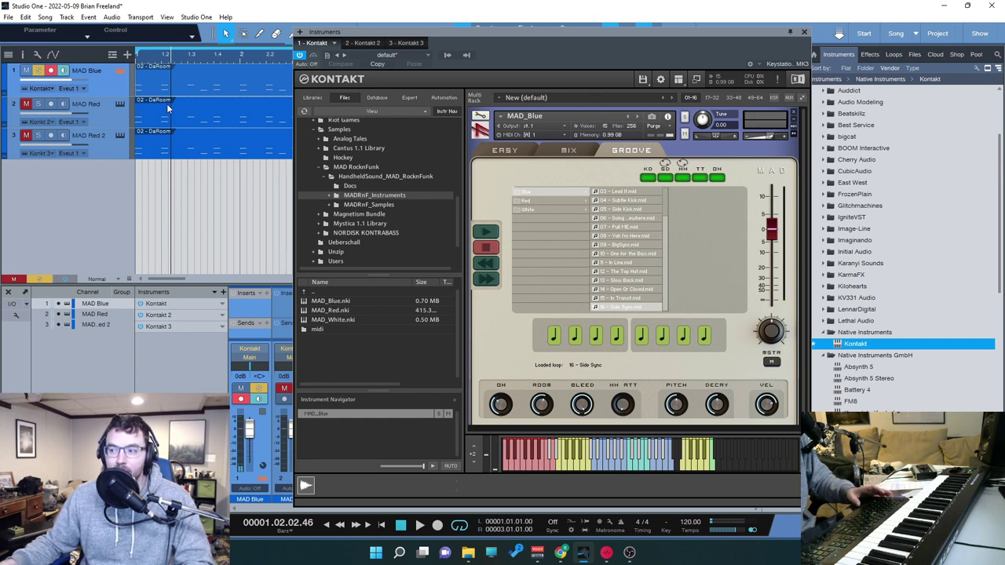
{"action": "left_click", "coordinate": [534, 201]}
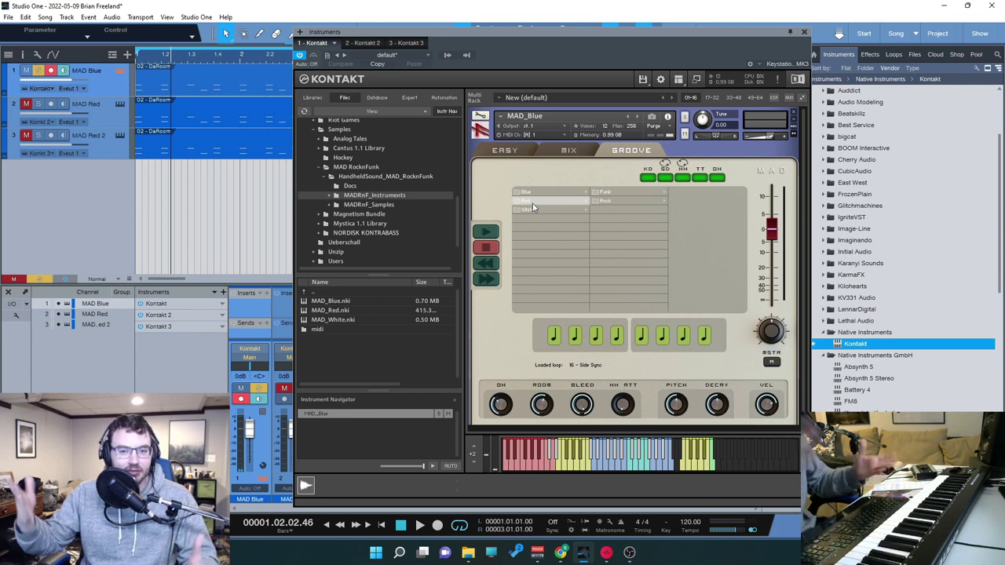
- Close Kontakt, solo MAD Red and mute MAD Blue
{"action": "left_click", "coordinate": [802, 32]}
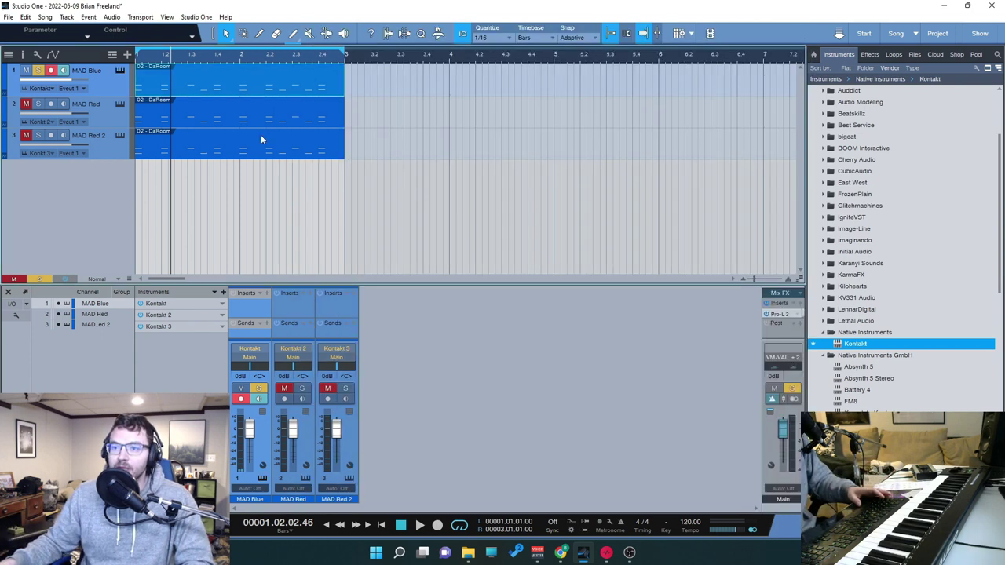
{"action": "left_click", "coordinate": [39, 104]}
{"action": "key", "text": "F4"}
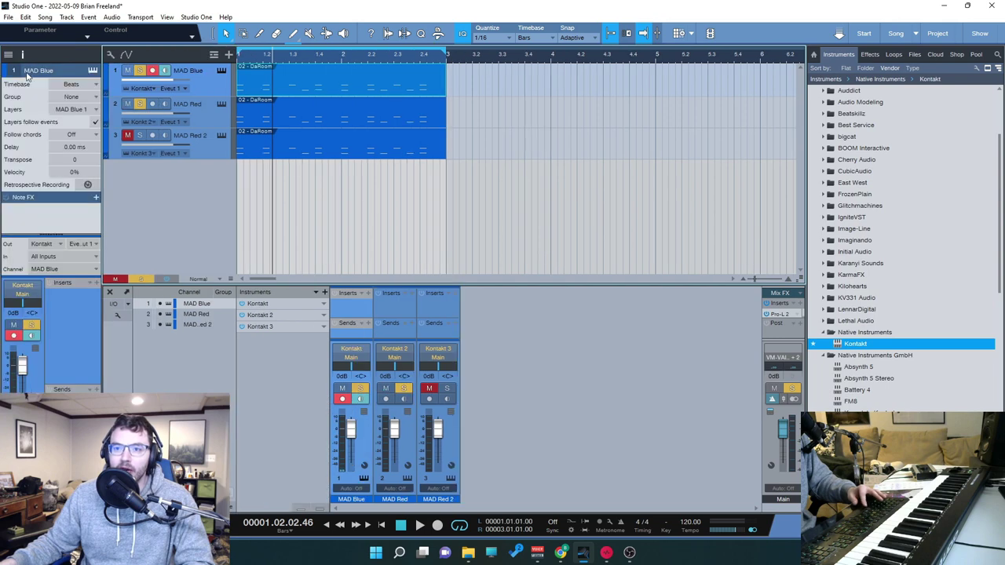
{"action": "left_click", "coordinate": [128, 72]}
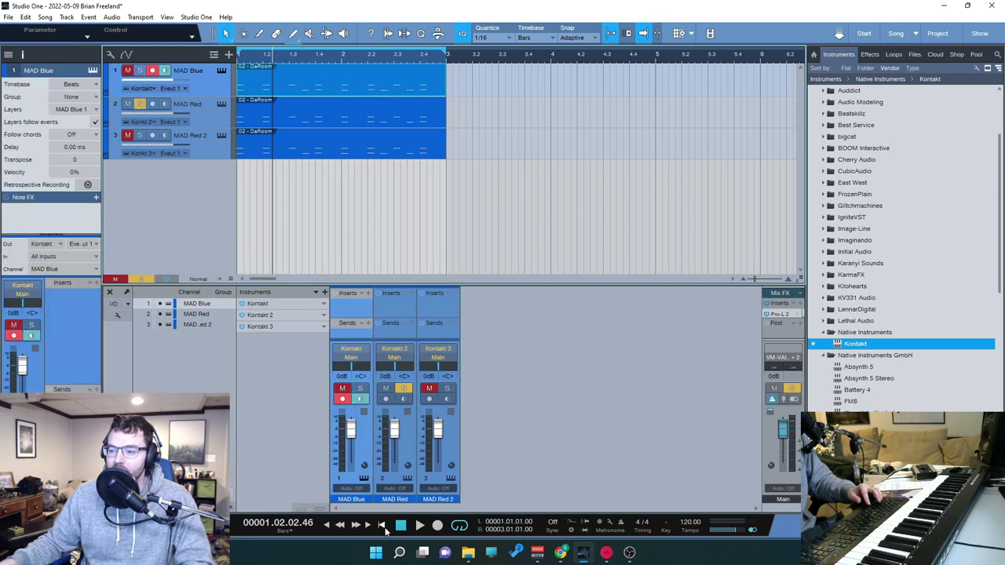
{"action": "left_click", "coordinate": [382, 526]}
{"action": "left_click", "coordinate": [19, 55]}
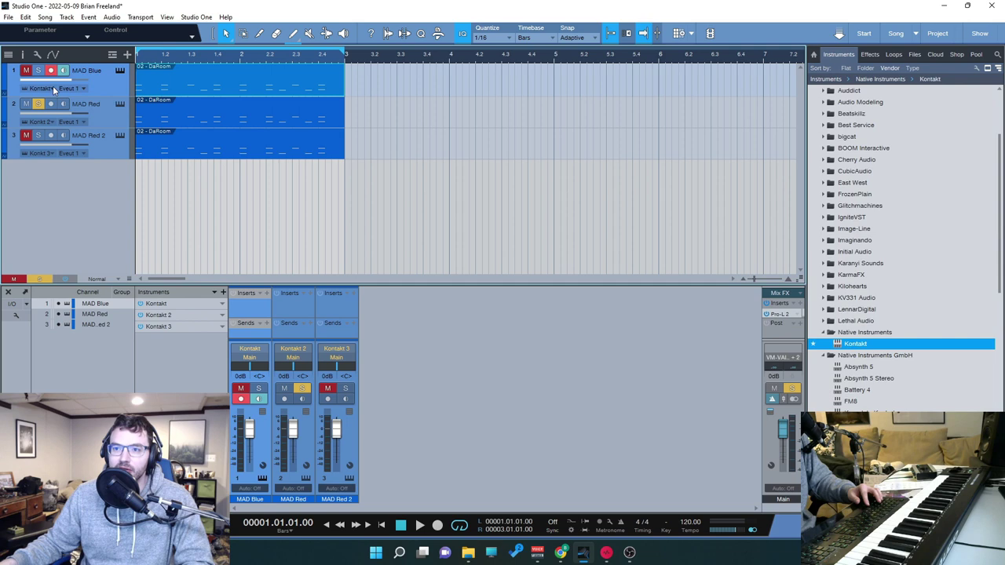
- Check MAD Blue's mix snapshots, then solo MAD Blue instead of MAD Red and play
{"action": "left_click", "coordinate": [122, 70]}
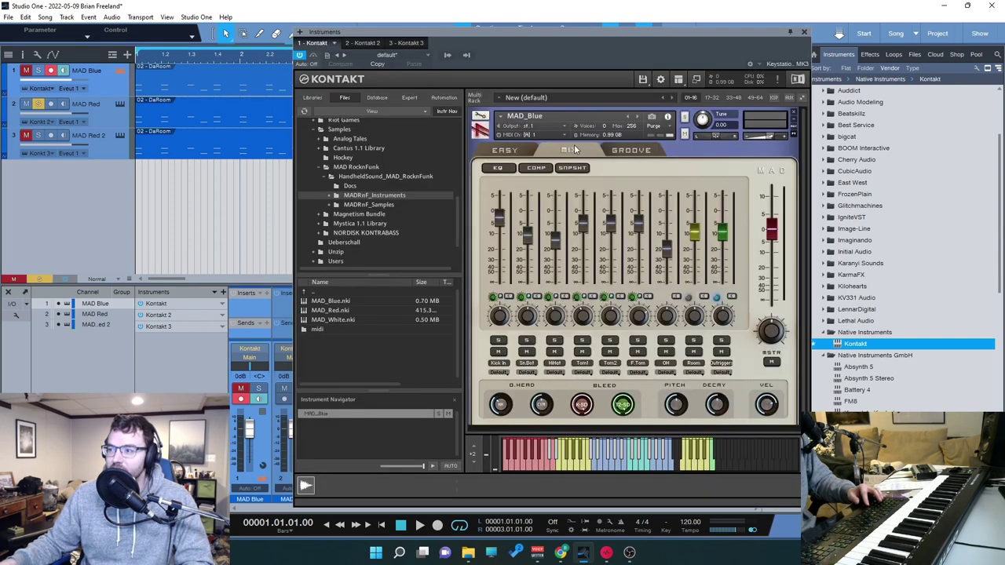
{"action": "left_click", "coordinate": [573, 168]}
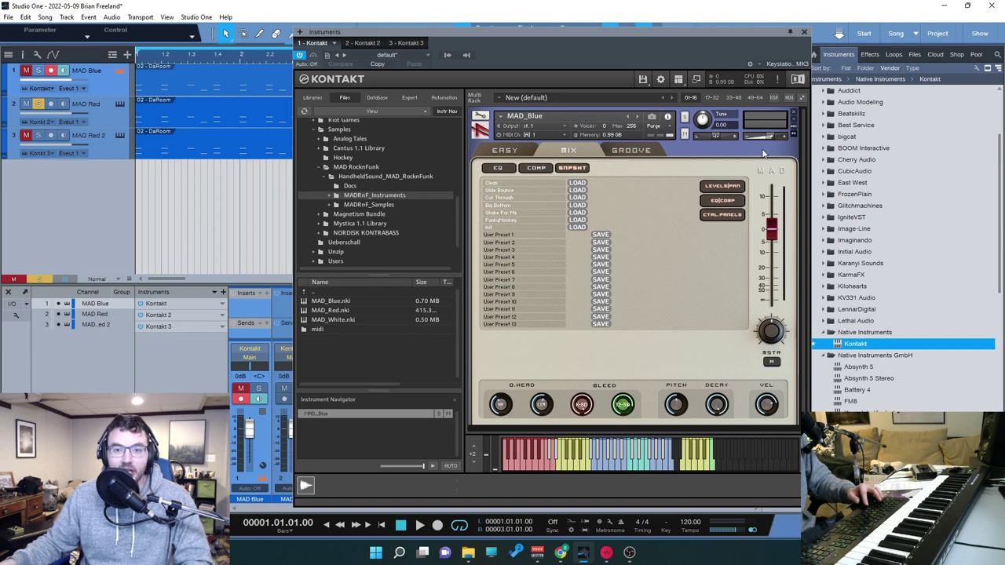
{"action": "left_click", "coordinate": [803, 32]}
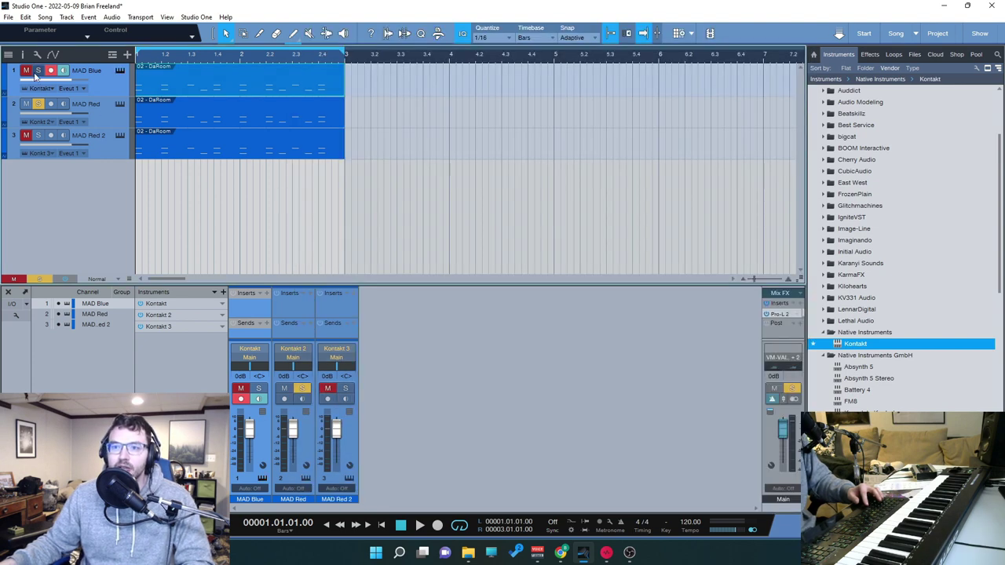
{"action": "left_click", "coordinate": [38, 70]}
{"action": "left_click", "coordinate": [38, 103]}
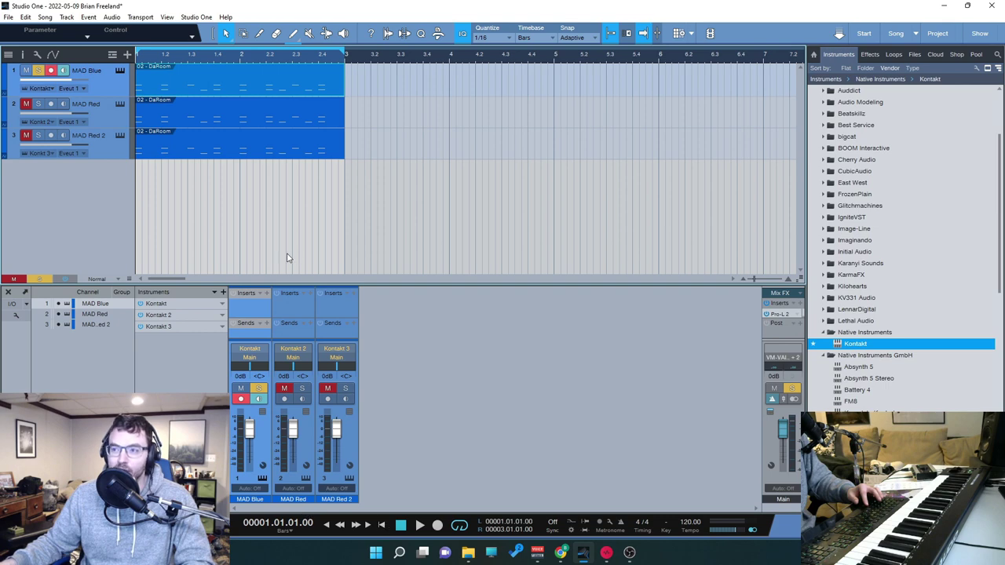
{"action": "key", "text": "space"}
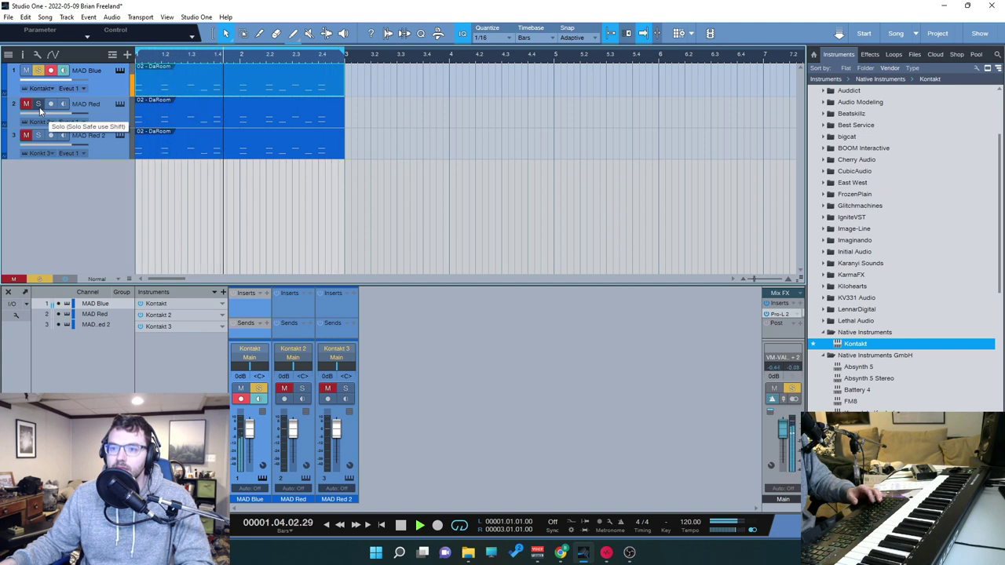
- Select the third track, MAD White, and play the song from the start
{"action": "left_click", "coordinate": [108, 117]}
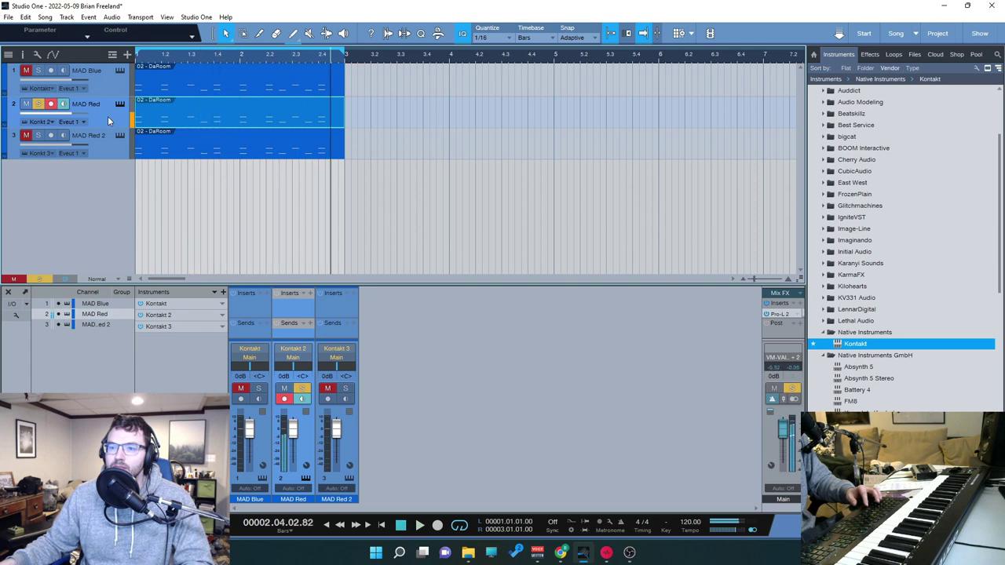
{"action": "left_click", "coordinate": [110, 144]}
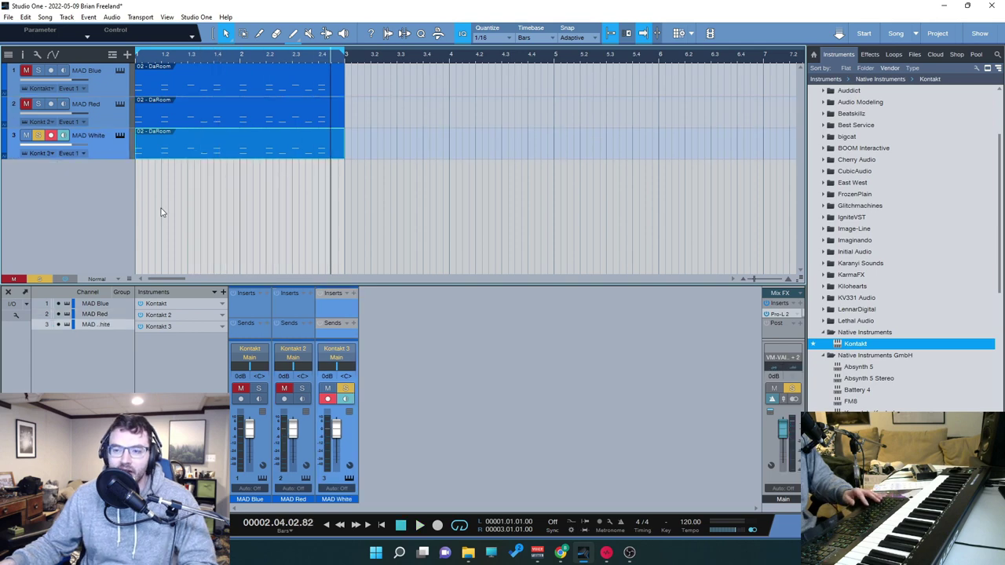
{"action": "left_click", "coordinate": [382, 525]}
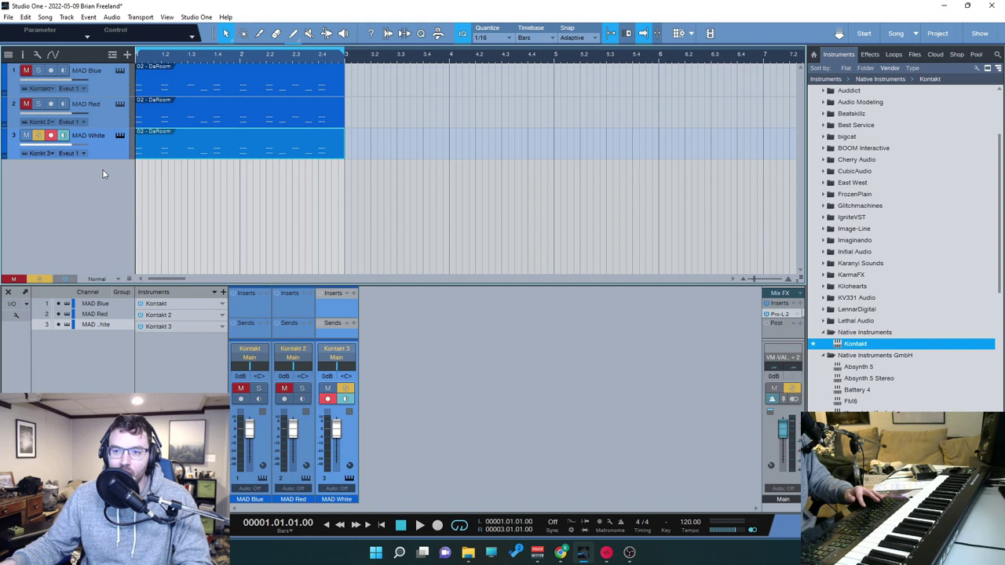
{"action": "key", "text": "space"}
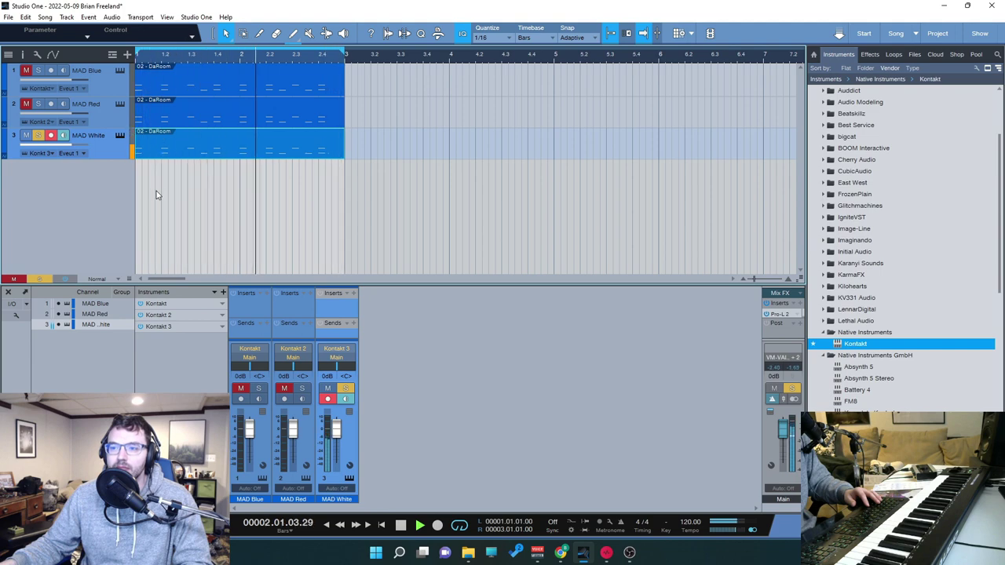
- Mute MAD Red and MAD White and play the song from the start
{"action": "left_click", "coordinate": [38, 104]}
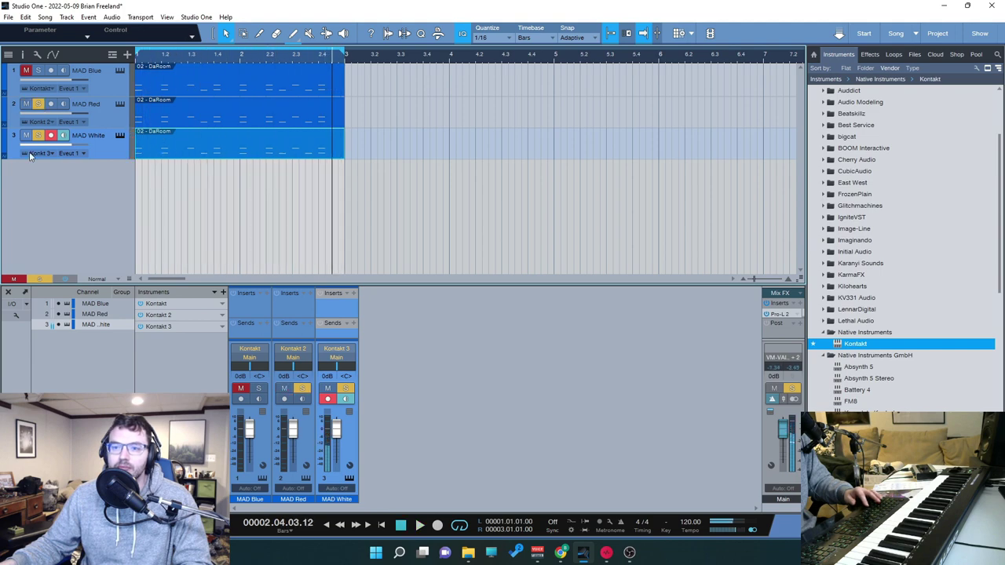
{"action": "left_click", "coordinate": [38, 71]}
{"action": "left_click", "coordinate": [95, 78]}
{"action": "left_click", "coordinate": [111, 108]}
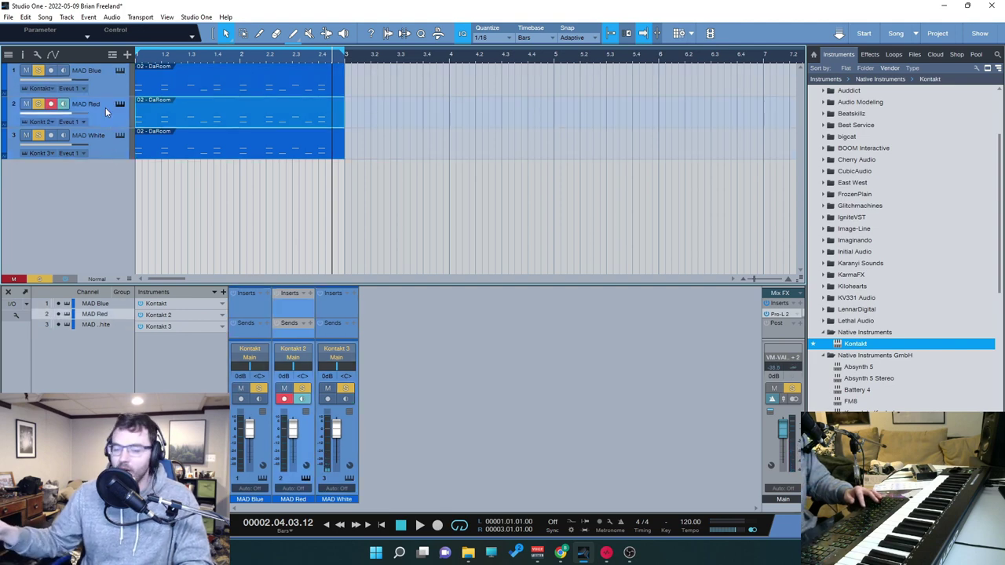
{"action": "left_click", "coordinate": [102, 85]}
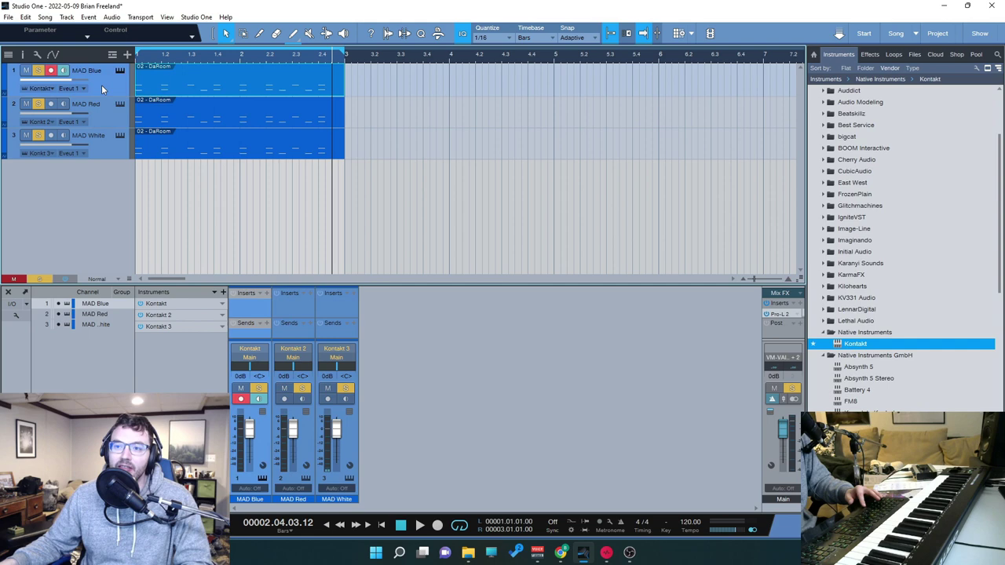
{"action": "left_click", "coordinate": [26, 104]}
{"action": "left_click", "coordinate": [26, 135]}
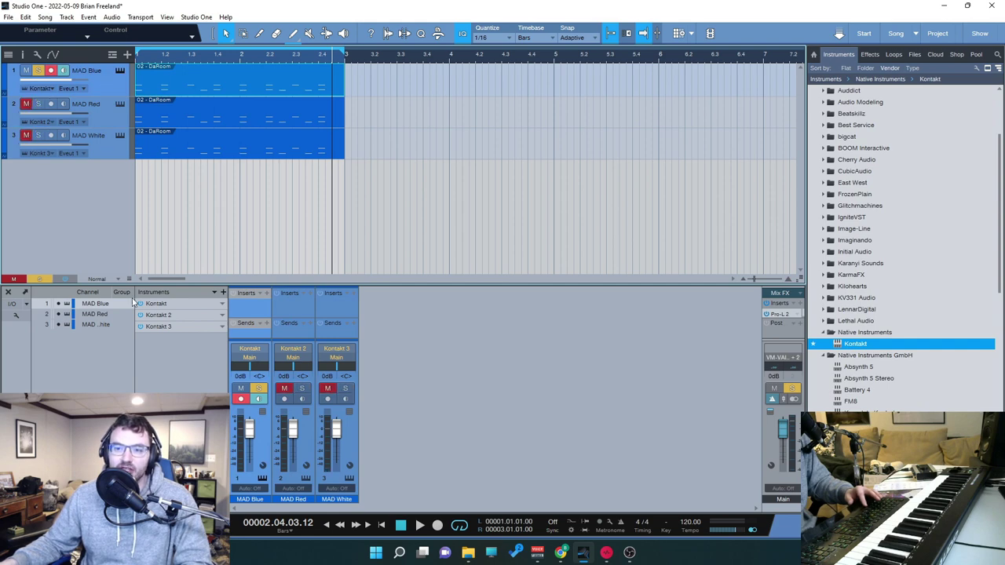
{"action": "left_click", "coordinate": [382, 526]}
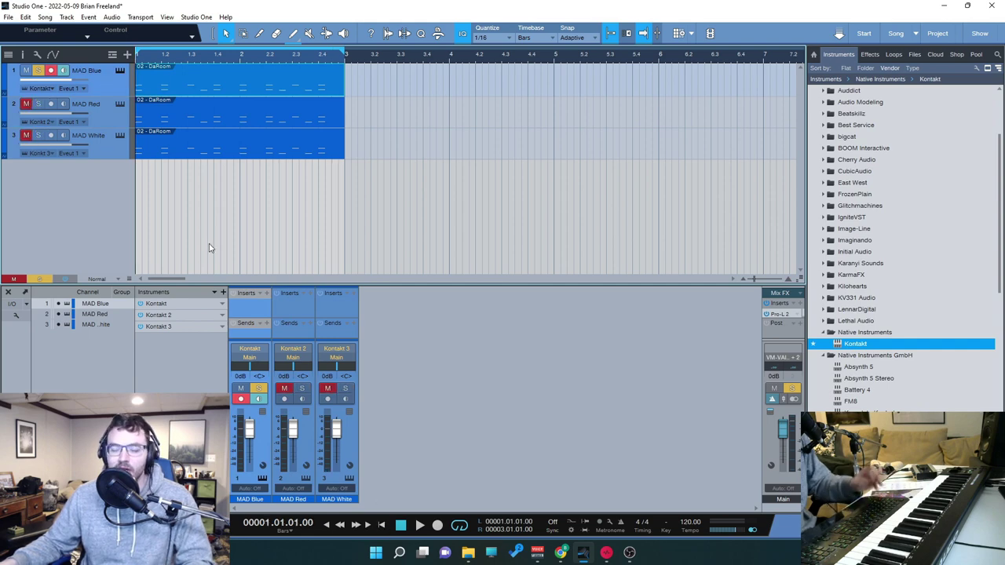
{"action": "key", "text": "space"}
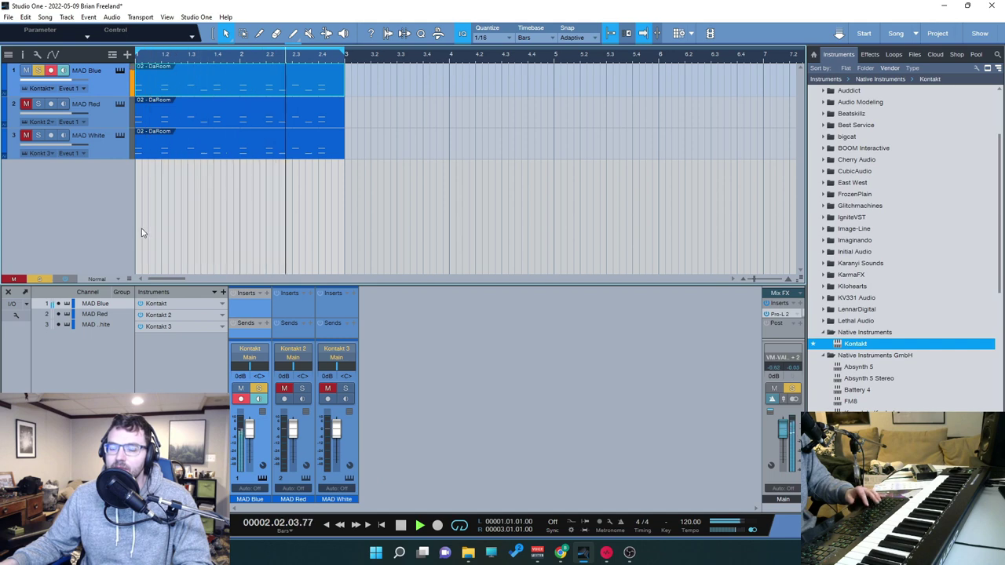
- Clear MAD Blue's solo and open MAD Red's Kontakt drum kit
{"action": "left_click", "coordinate": [106, 110]}
{"action": "key", "text": "shift+s"}
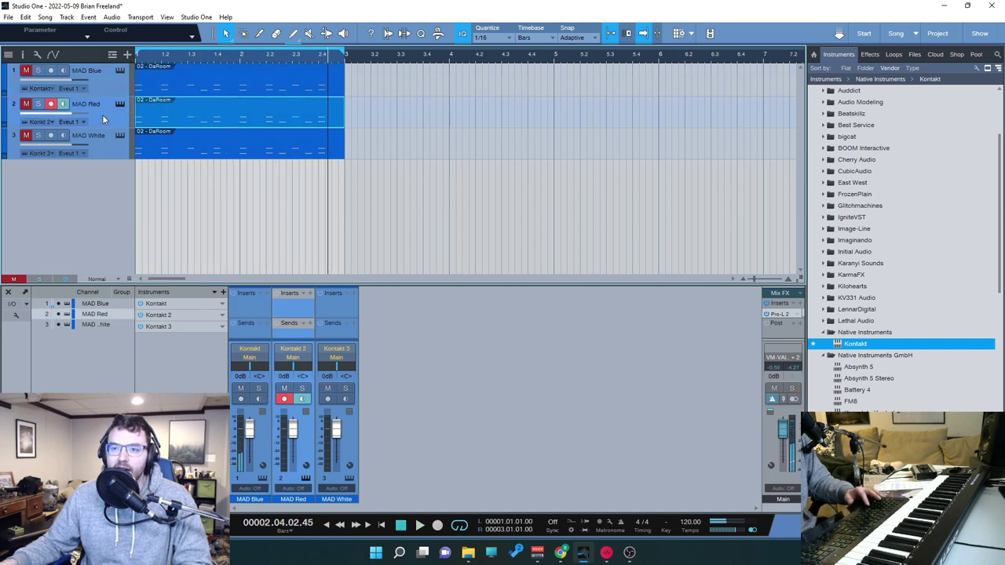
{"action": "left_click", "coordinate": [121, 105]}
- Audition MAD_Red's Funk grooves Busy and Slappin', then load Rock loop 04 - Glider Kim
{"action": "left_click_drag", "start_coordinate": [546, 15], "coordinate": [519, 15]}
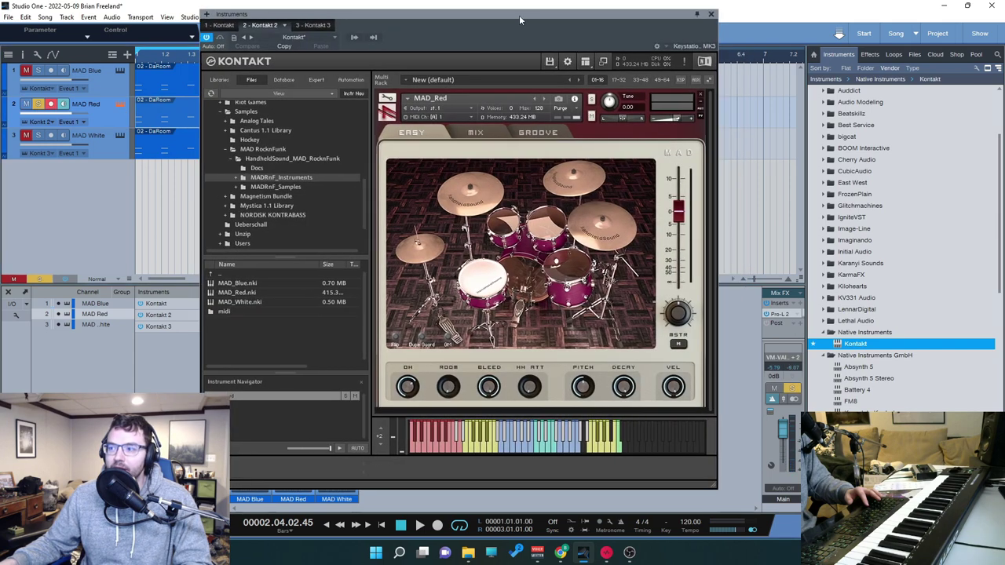
{"action": "left_click", "coordinate": [538, 132]}
{"action": "double_click", "coordinate": [612, 254]}
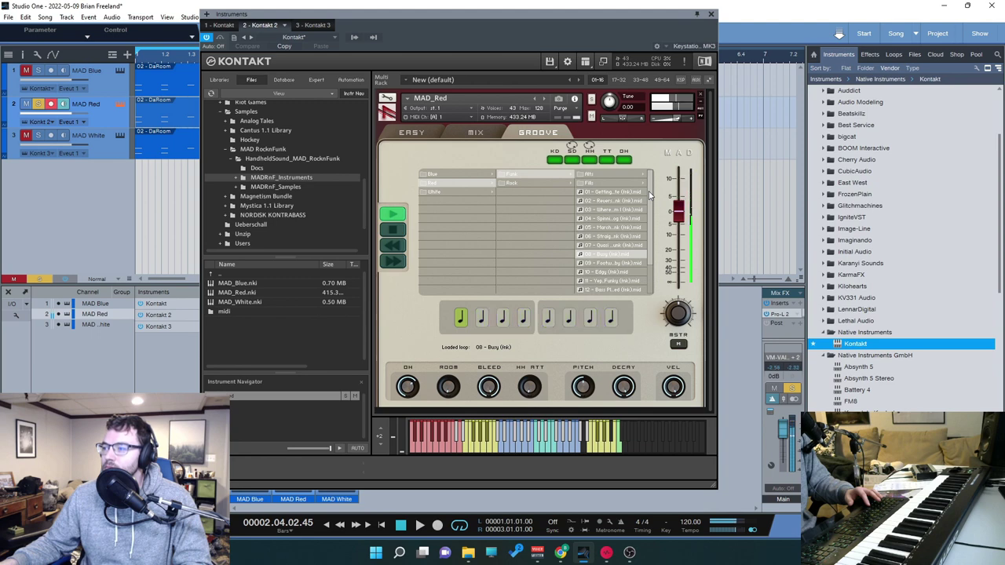
{"action": "scroll", "coordinate": [632, 252], "scroll_direction": "down", "scroll_amount": 1}
{"action": "scroll", "coordinate": [631, 272], "scroll_direction": "down", "scroll_amount": 1}
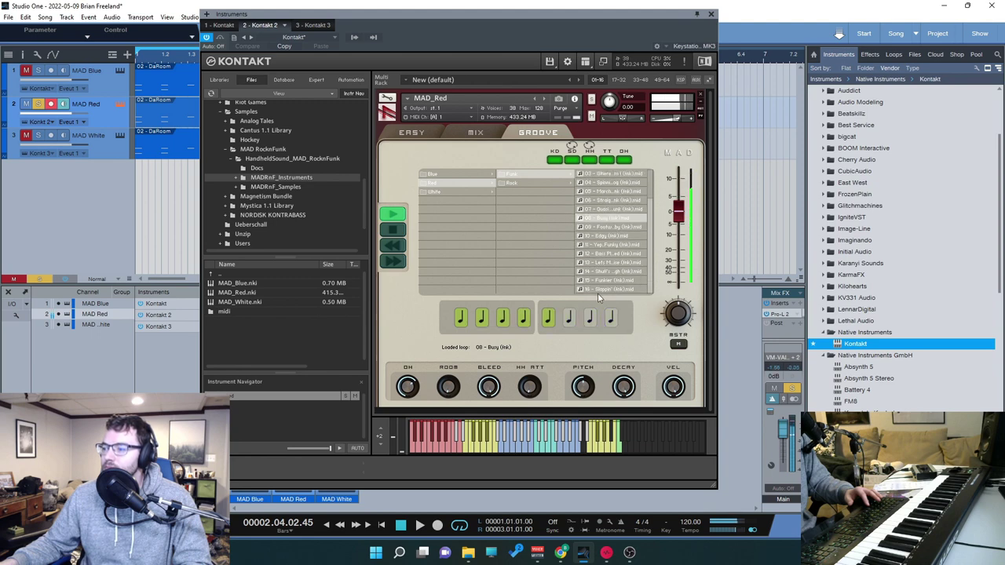
{"action": "left_click", "coordinate": [604, 291]}
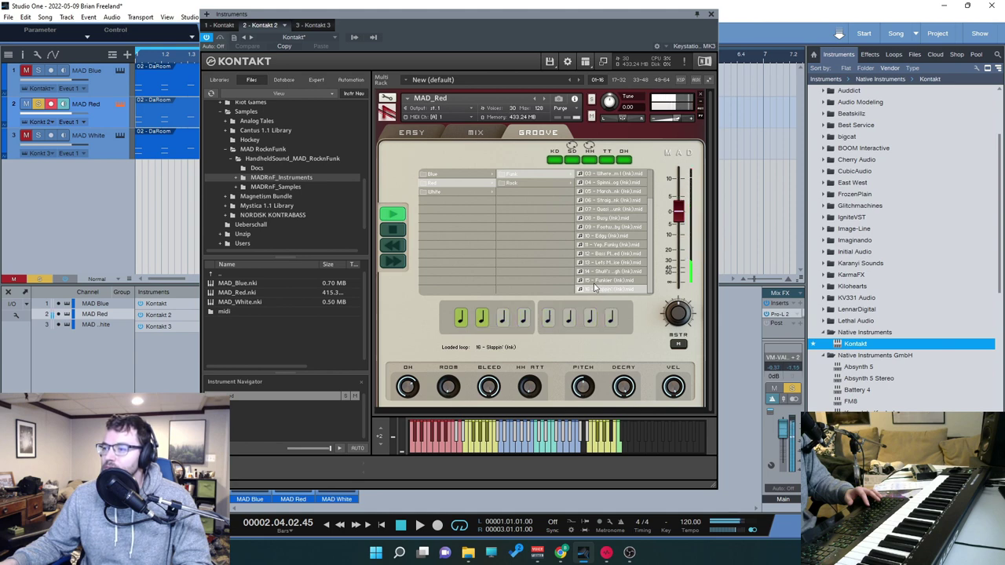
{"action": "left_click", "coordinate": [522, 182]}
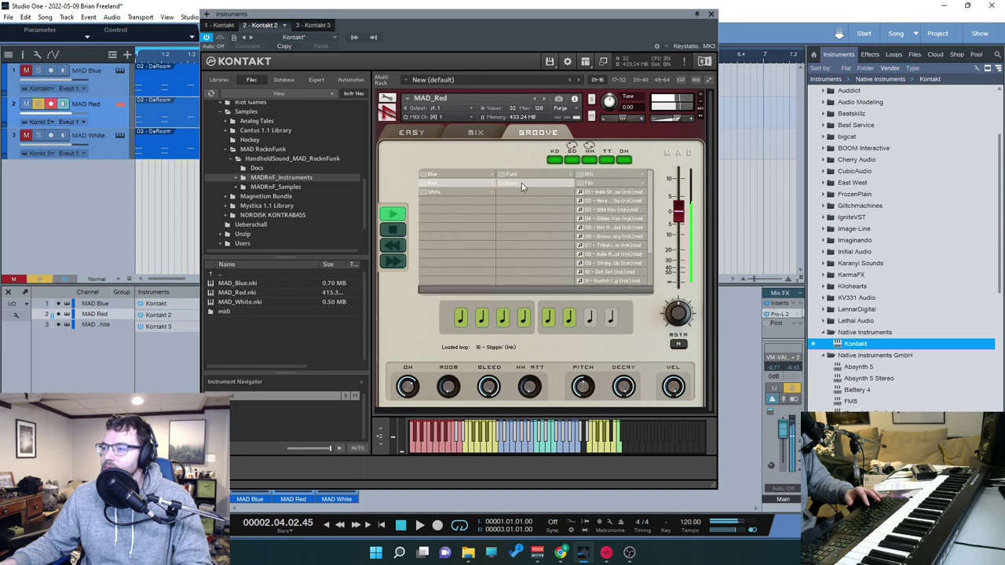
{"action": "left_click", "coordinate": [632, 263]}
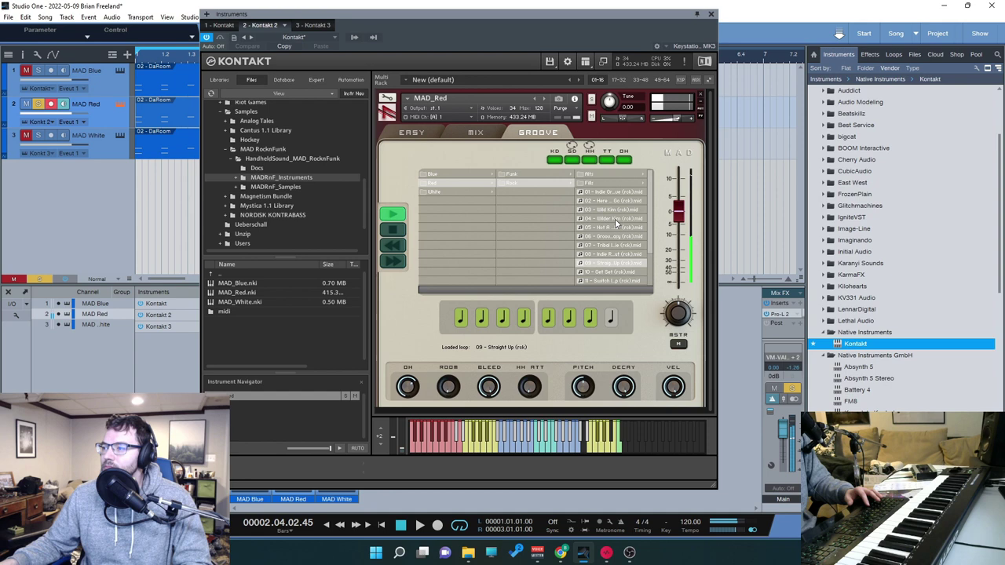
{"action": "left_click", "coordinate": [475, 133]}
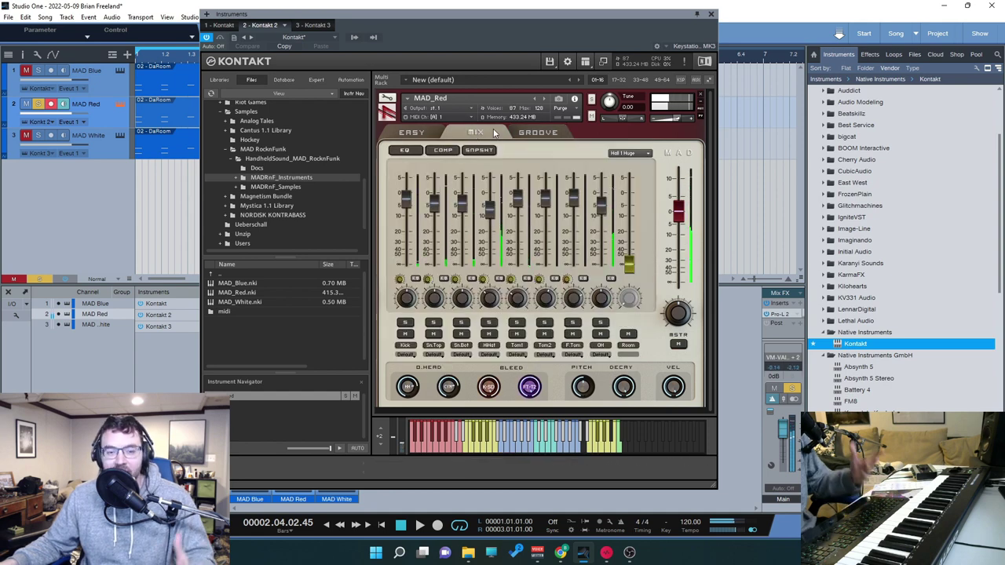
{"action": "left_click", "coordinate": [481, 151]}
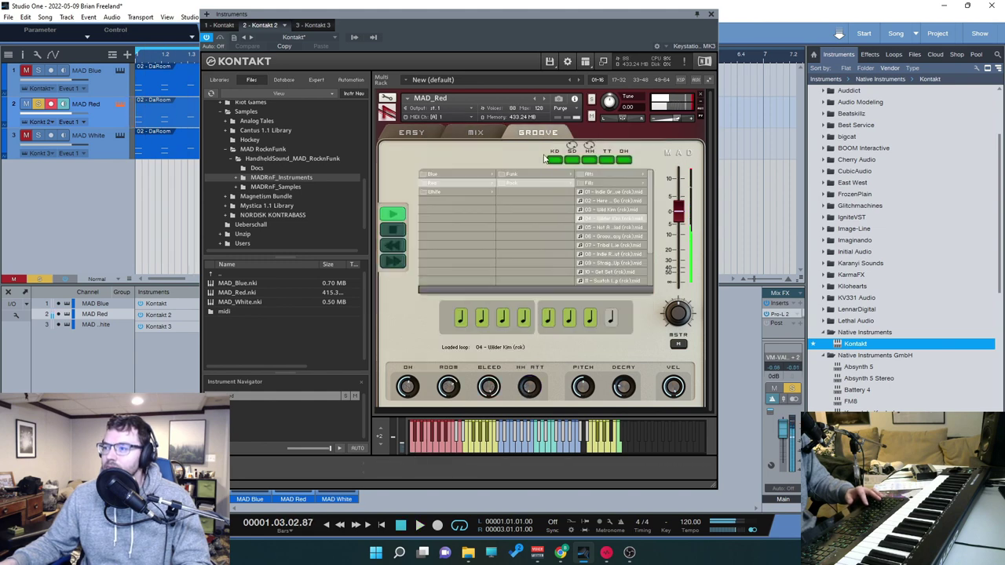
- Stop MAD_Red's groove, solo MAD White, and open its Kontakt kit
{"action": "left_click", "coordinate": [538, 131]}
{"action": "left_click", "coordinate": [393, 229]}
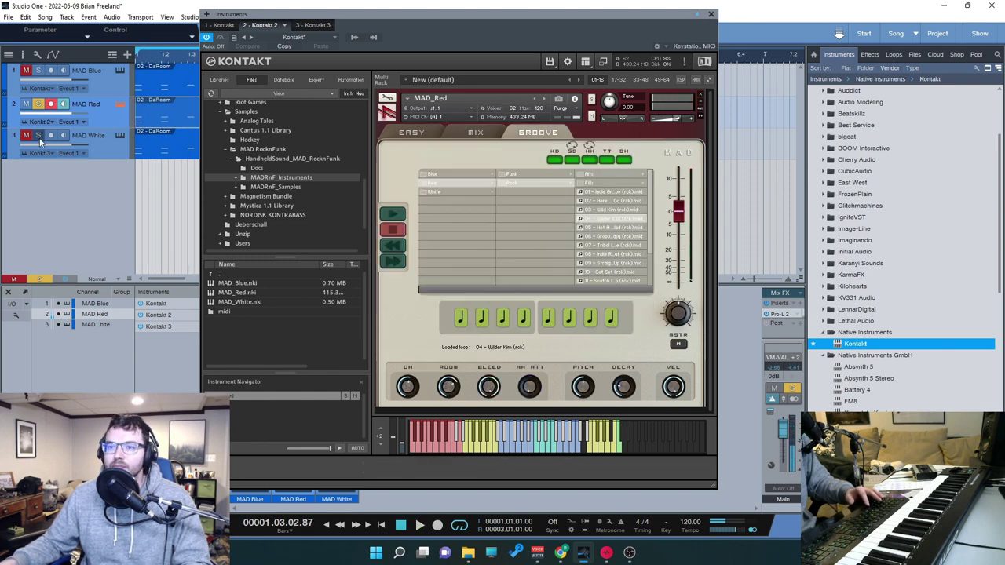
{"action": "left_click", "coordinate": [711, 14]}
{"action": "left_click", "coordinate": [111, 146]}
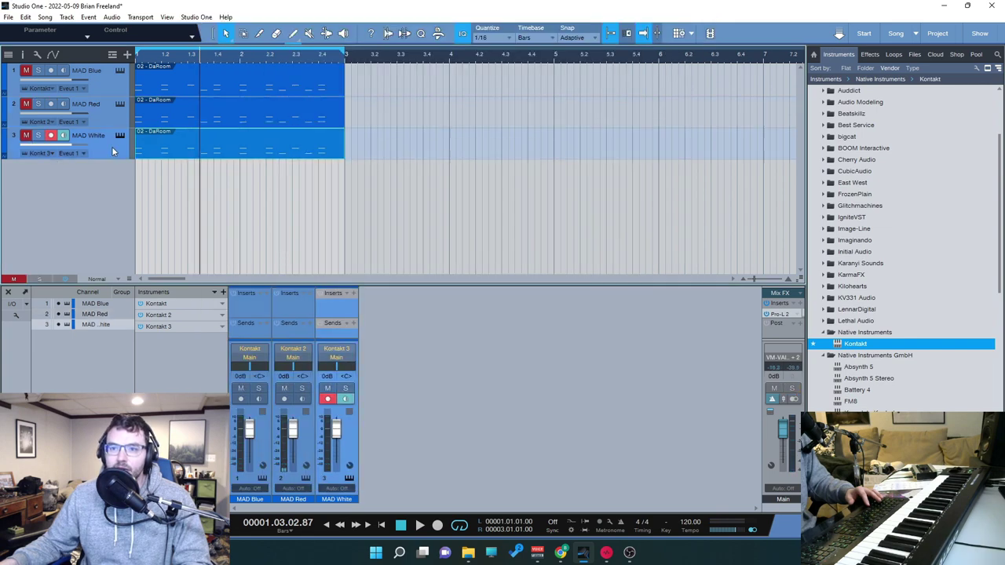
{"action": "key", "text": "s"}
{"action": "left_click", "coordinate": [119, 136]}
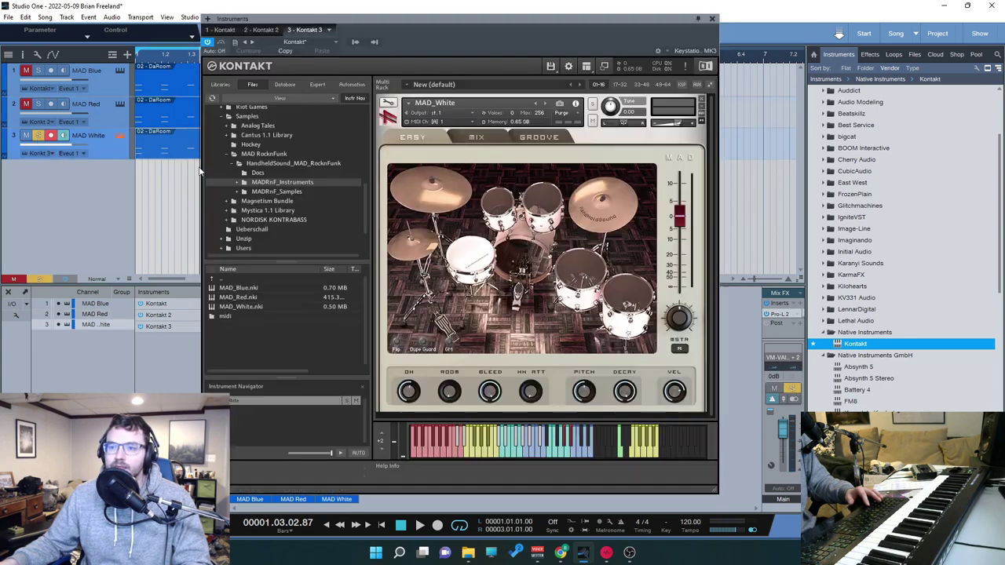
- Audition White grooves Power Jam and Metal Robot, settling on 03 - Basic Hitting
{"action": "left_click_drag", "start_coordinate": [541, 19], "coordinate": [575, 9]}
{"action": "left_click", "coordinate": [578, 131]}
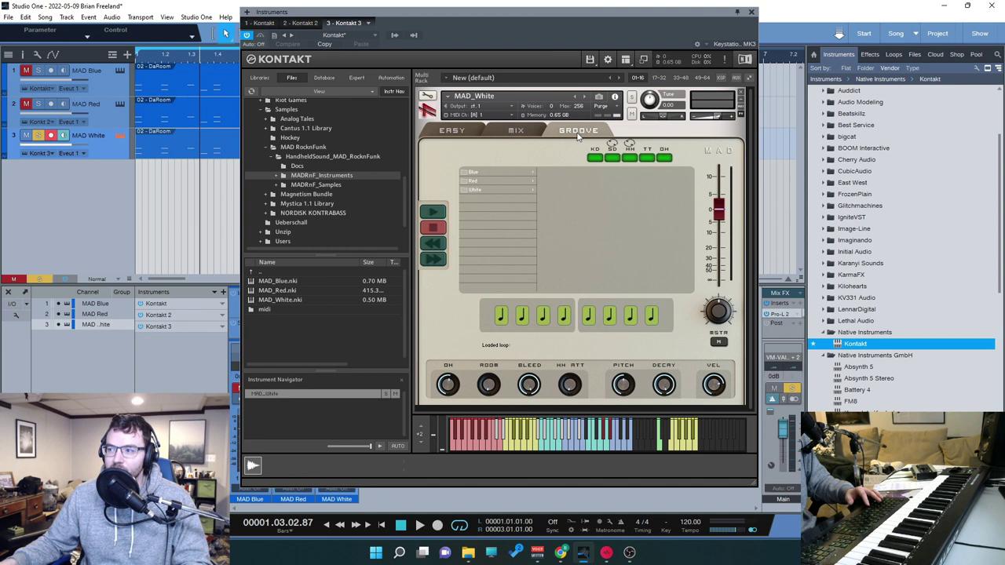
{"action": "left_click", "coordinate": [501, 189]}
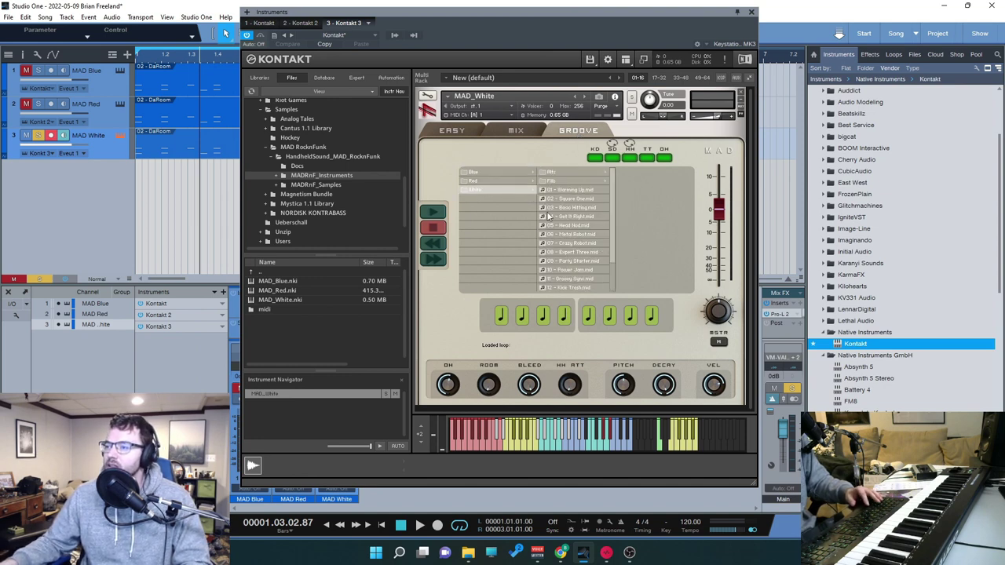
{"action": "left_click", "coordinate": [582, 271]}
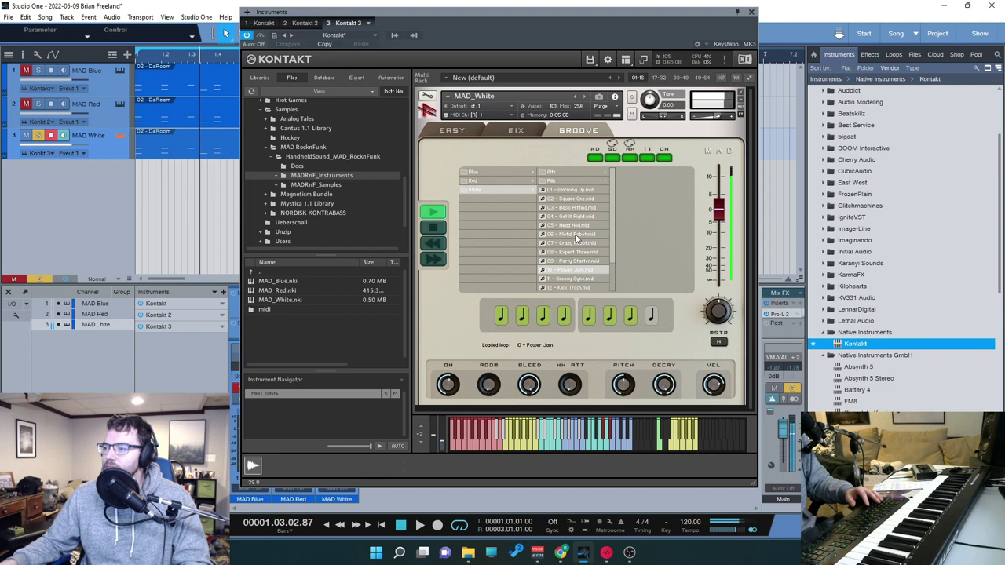
{"action": "left_click", "coordinate": [576, 235]}
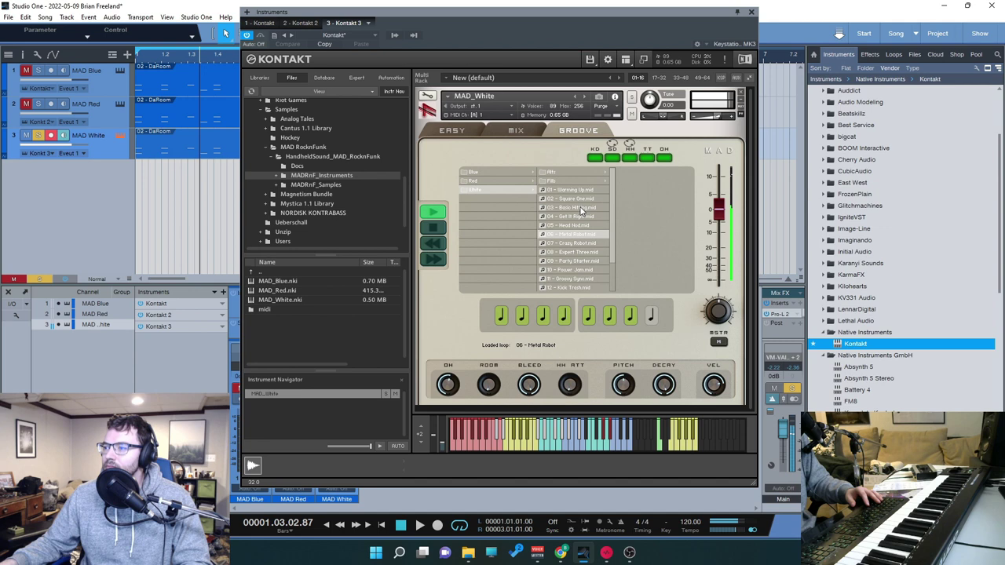
{"action": "left_click", "coordinate": [582, 209]}
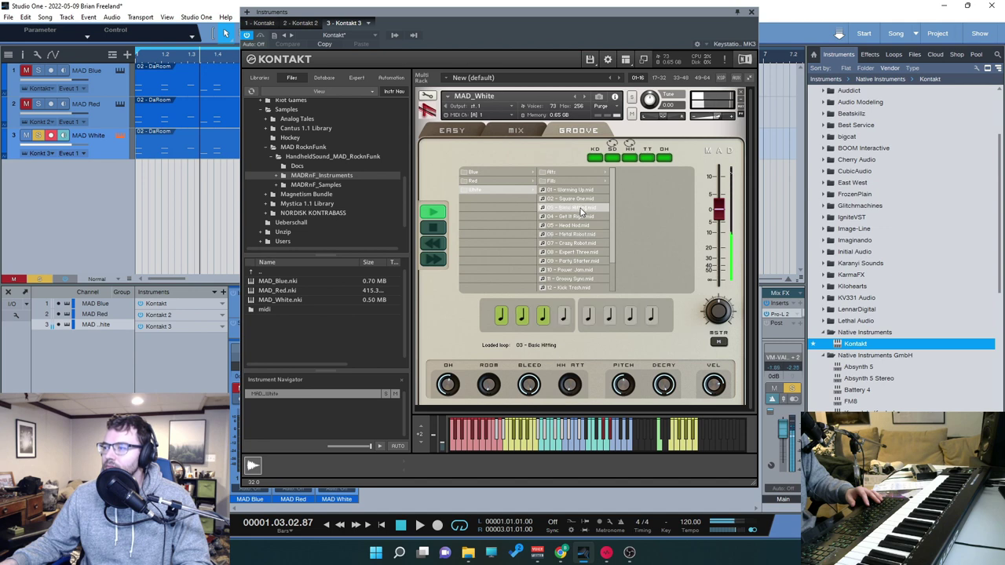
{"action": "left_click", "coordinate": [512, 130]}
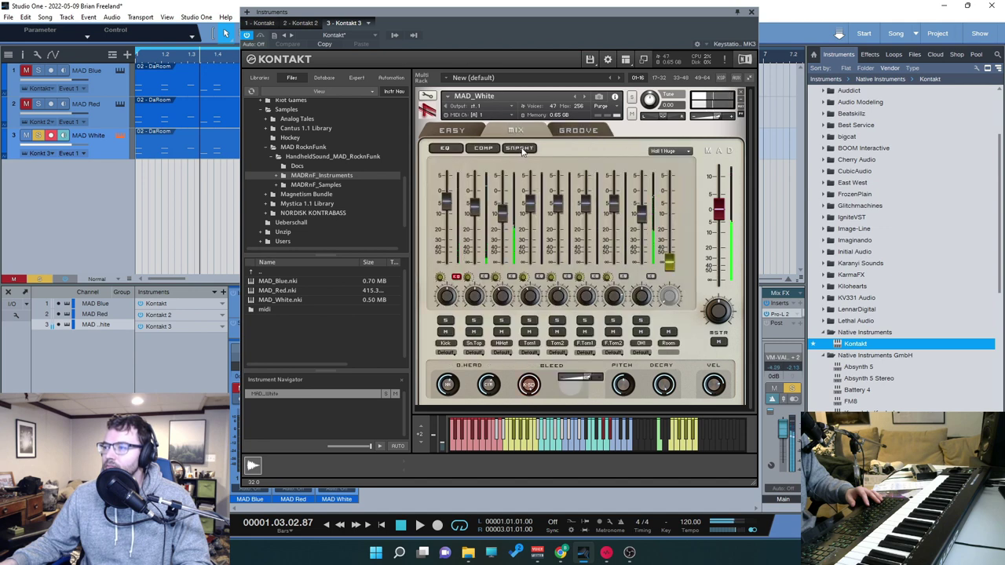
- List MAD_White's mix snapshot presets, such as Starter, Tight and Airy, and Roomy
{"action": "left_click", "coordinate": [520, 148]}
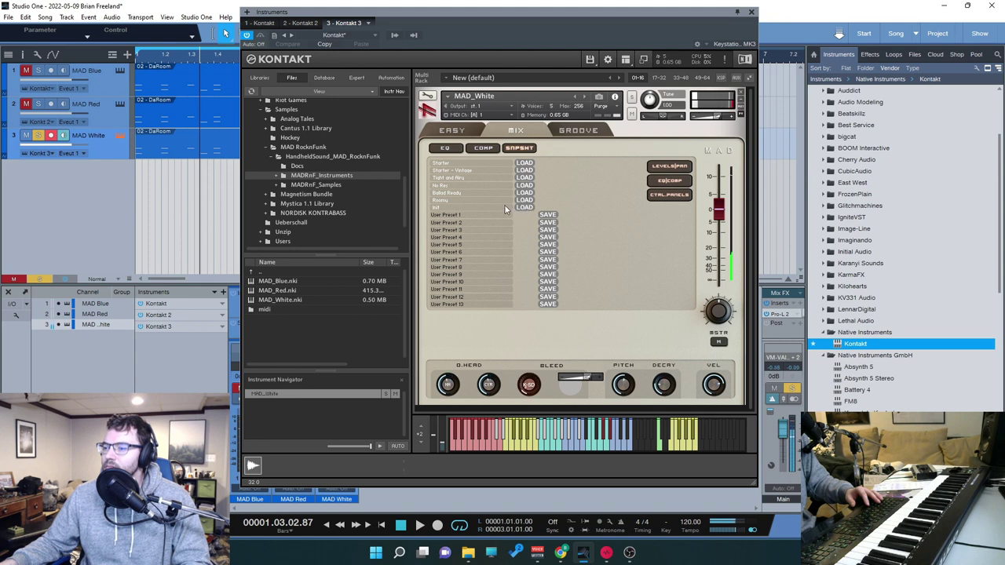
- Stop MAD_White's groove and switch Kontakt to the MAD Blue kit
{"action": "left_click", "coordinate": [579, 131]}
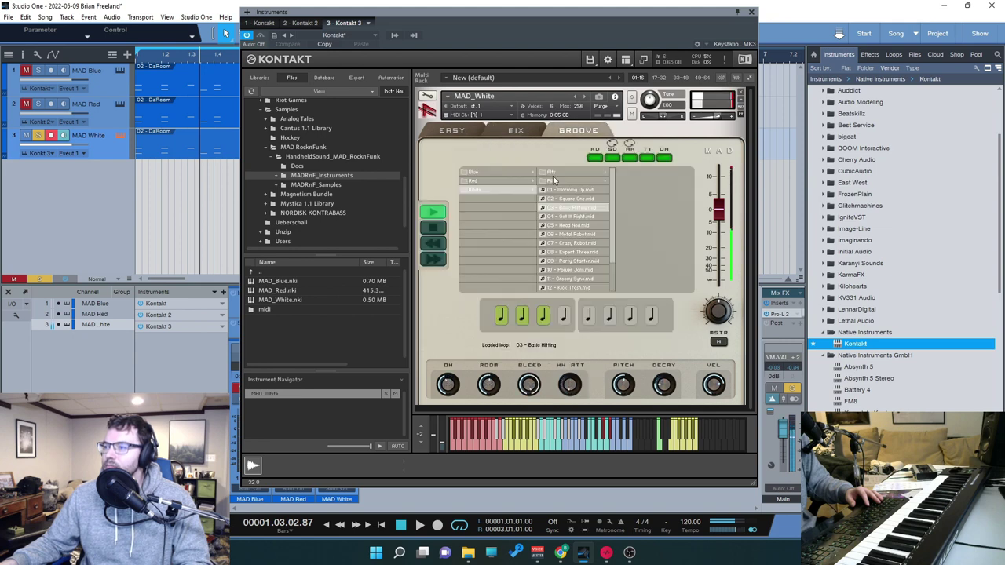
{"action": "left_click", "coordinate": [431, 227]}
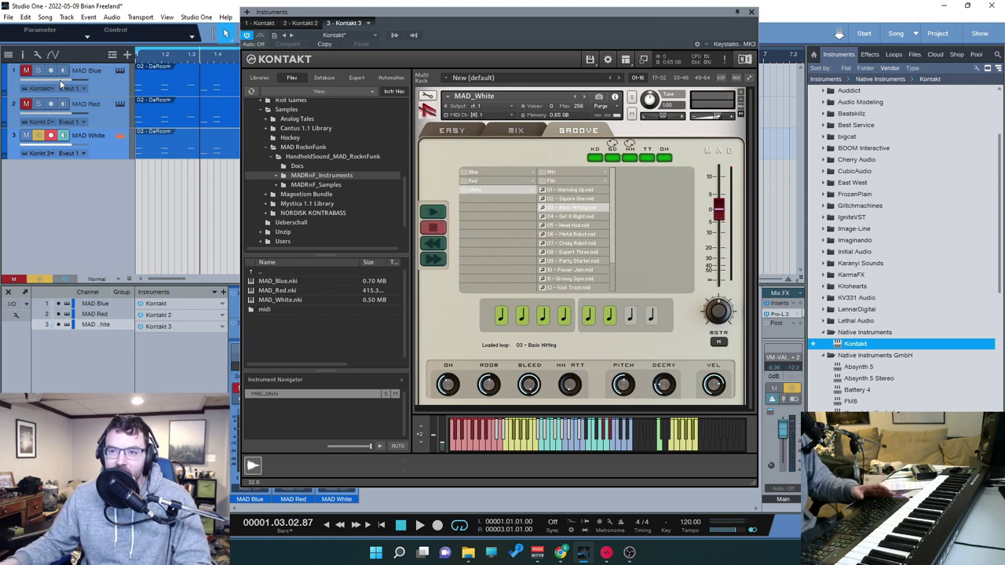
{"action": "left_click", "coordinate": [87, 80]}
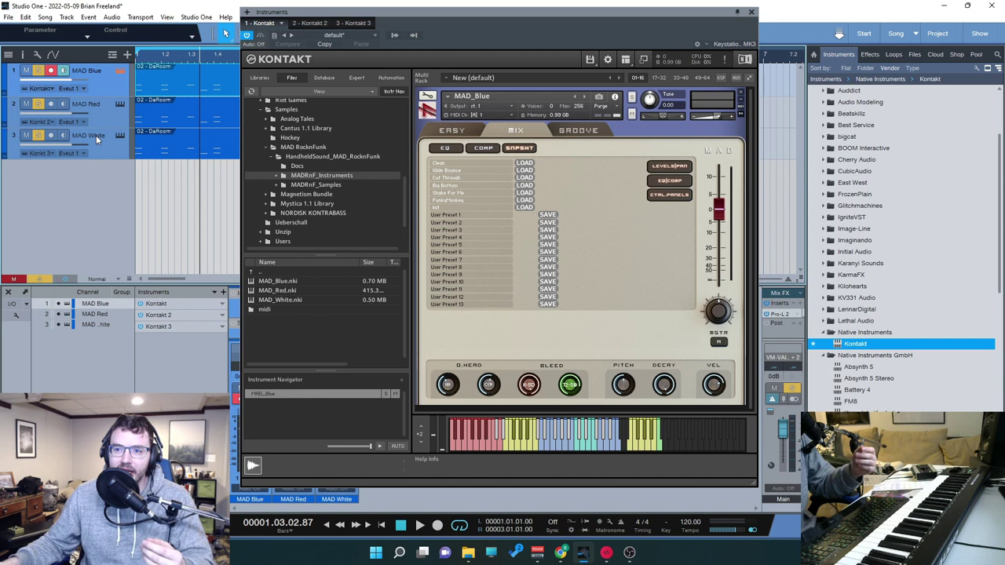
- Flip Kontakt from MAD Red to MAD White and back to MAD Red's Glider Kim groove
{"action": "left_click", "coordinate": [114, 118]}
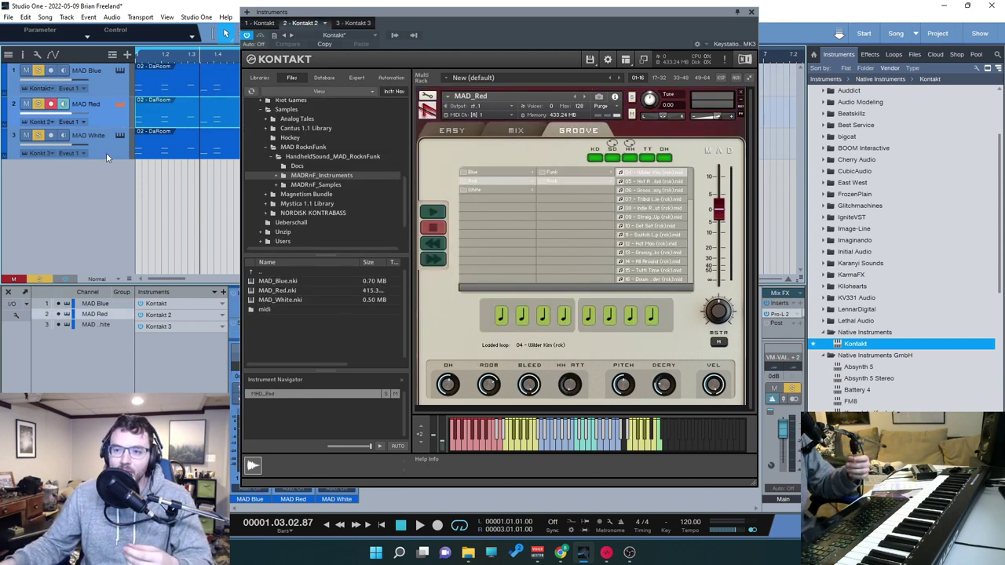
{"action": "left_click", "coordinate": [108, 154]}
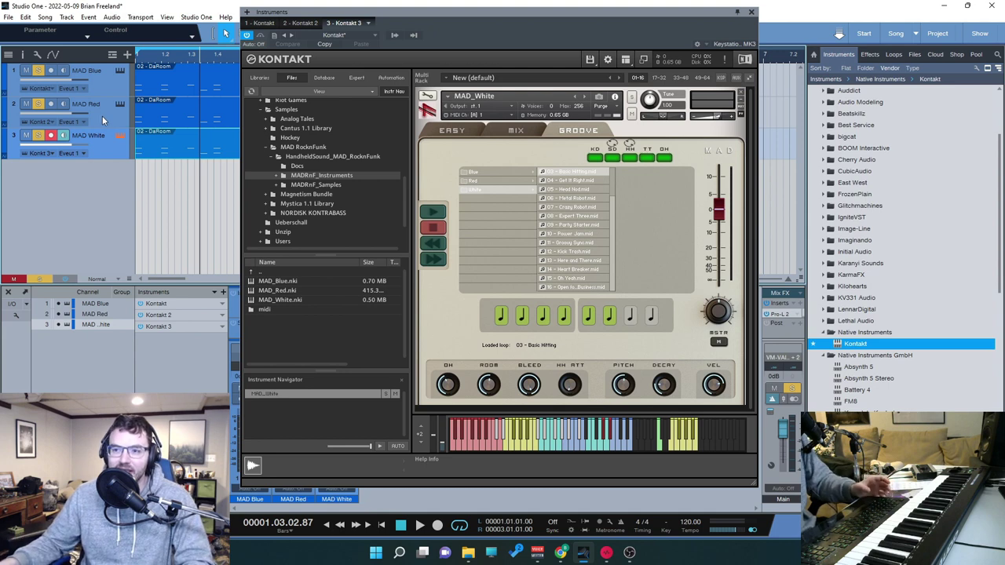
{"action": "left_click", "coordinate": [102, 115]}
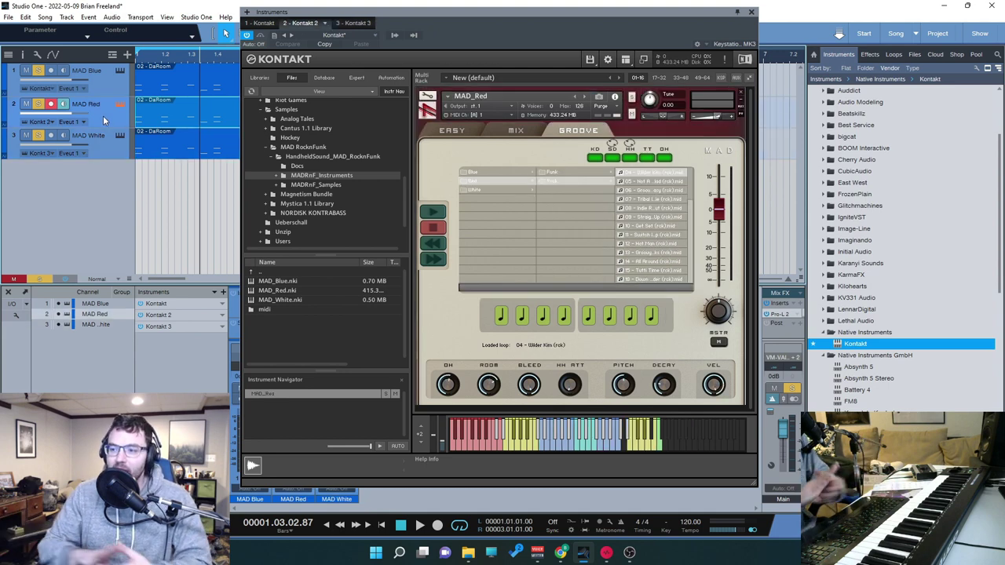